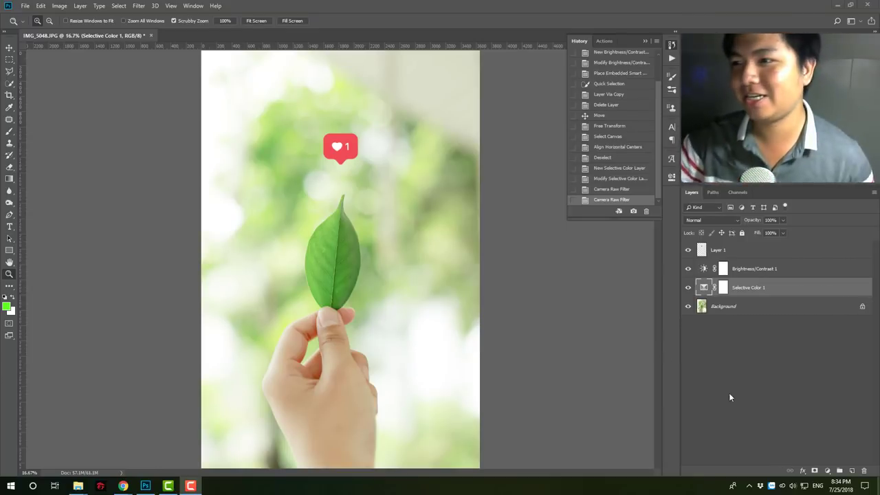
Revert to the original IMG_5048.JPG snapshot at the top of the History panel
scroll(611, 124, up, 3)
click(610, 58)
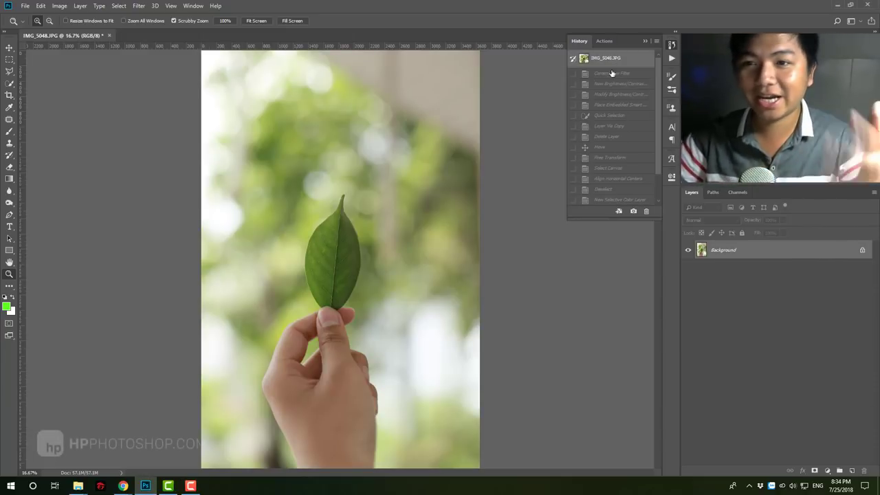
Restore the final Camera Raw Filter state and toggle Layer 1's heart icon off and on
scroll(609, 126, down, 2)
click(612, 199)
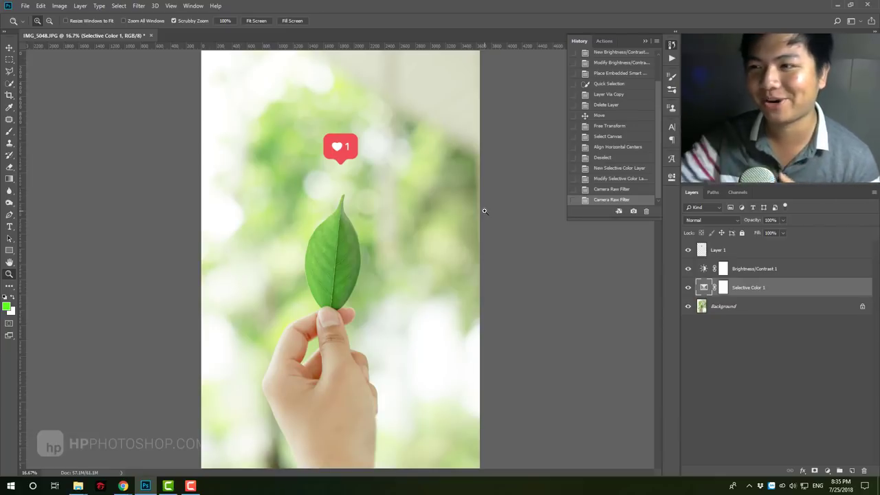
click(686, 250)
click(687, 251)
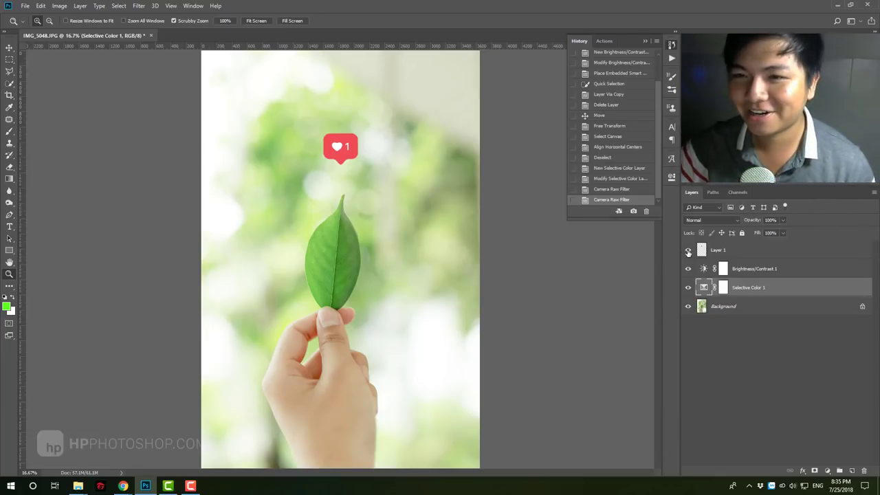
click(687, 251)
click(687, 250)
click(688, 251)
click(688, 251)
click(688, 251)
click(688, 250)
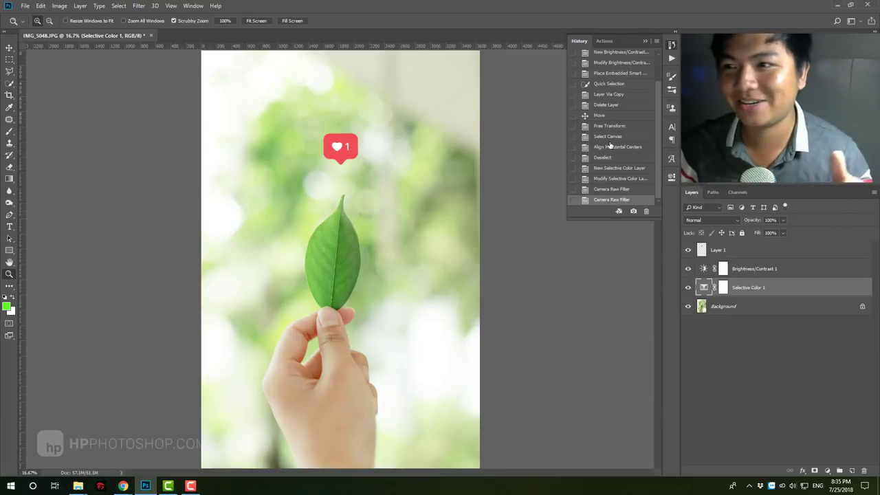
Revert to the original IMG_5048.JPG snapshot and close the history list
scroll(598, 79, up, 3)
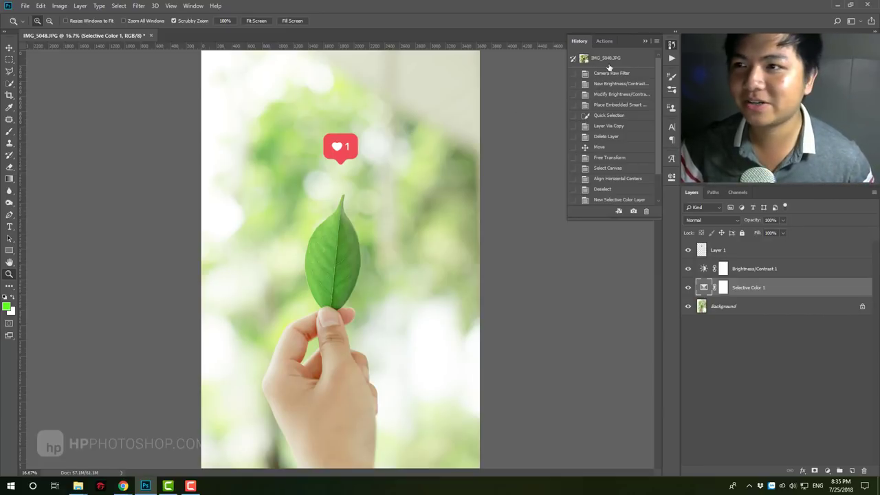
click(605, 59)
click(644, 41)
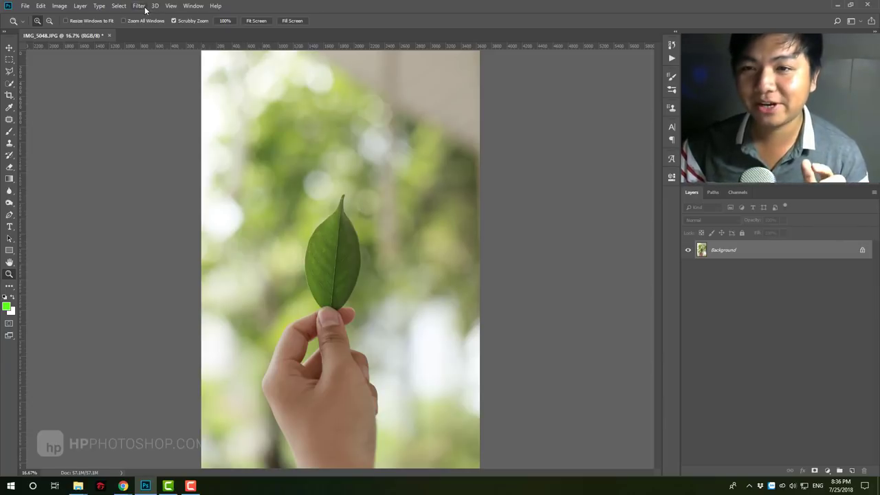
click(140, 7)
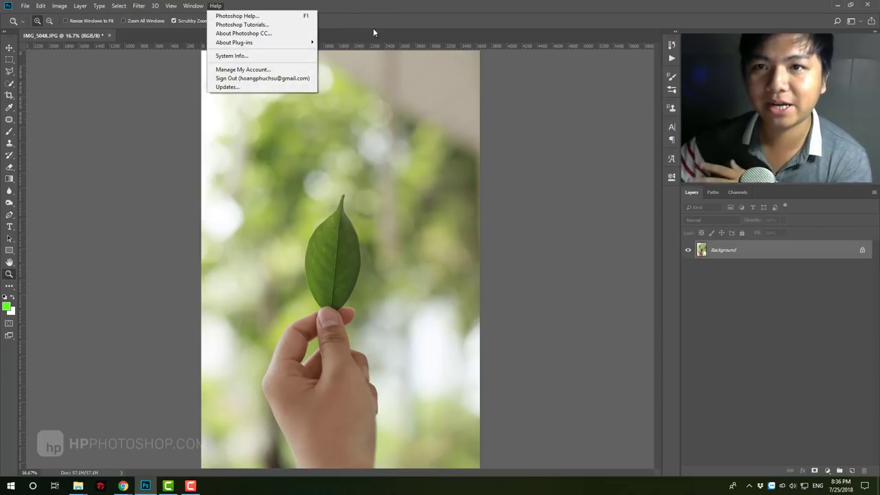
Close the leaf photo document without saving changes
click(397, 26)
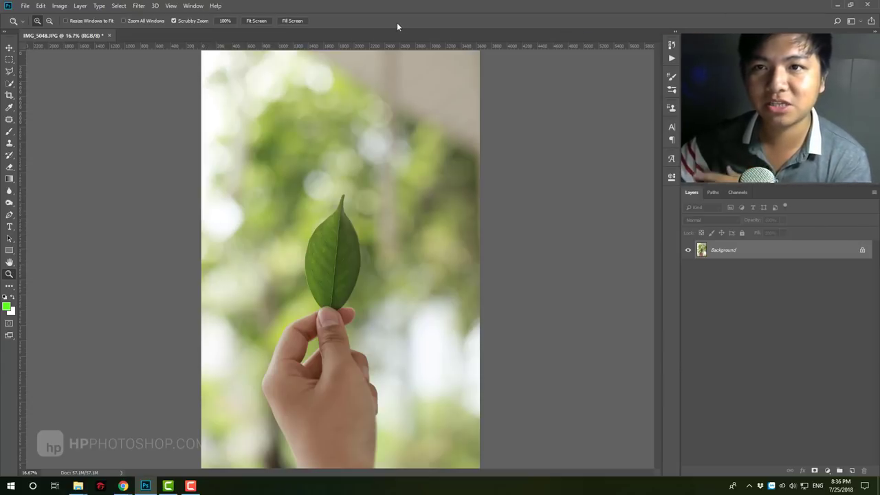
click(109, 35)
click(436, 181)
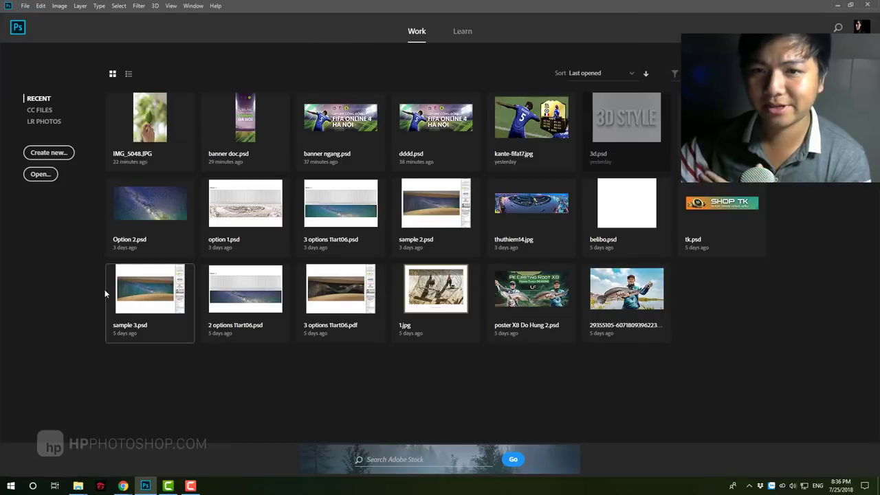
Set Camera Raw preferences to automatically open all supported JPEGs and HEICs
click(40, 6)
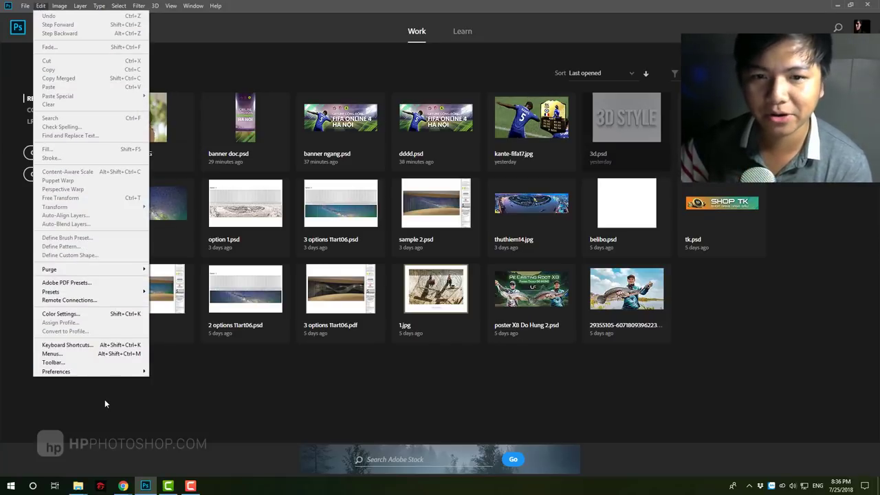
mouse_move(82, 371)
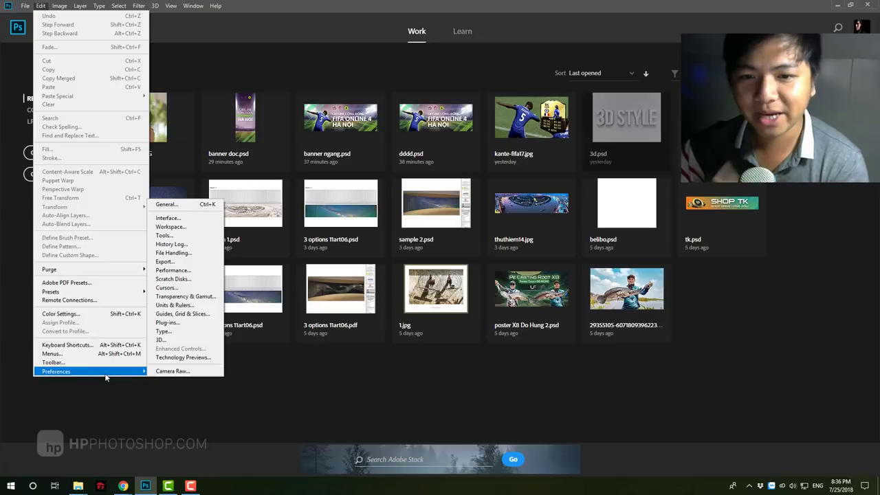
click(175, 373)
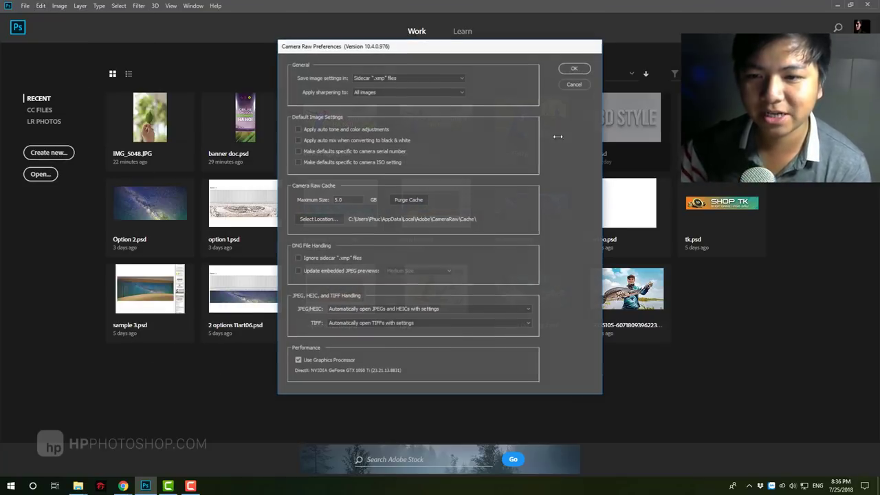
click(370, 310)
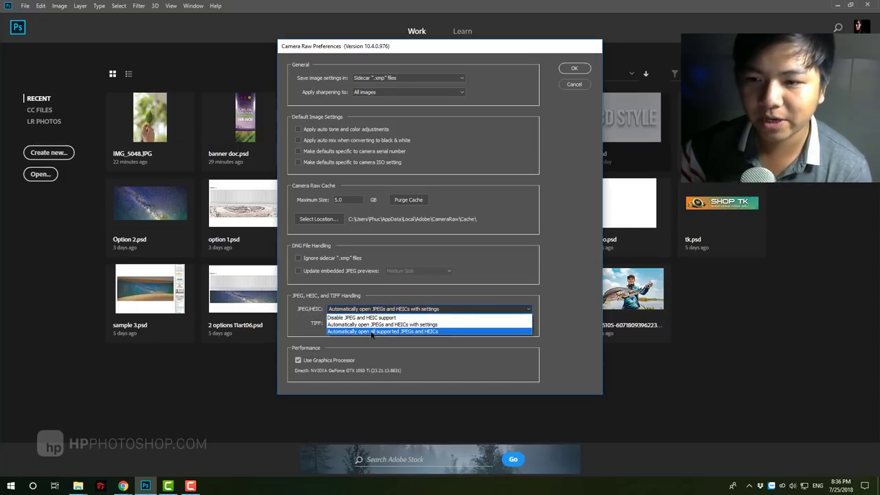
click(390, 332)
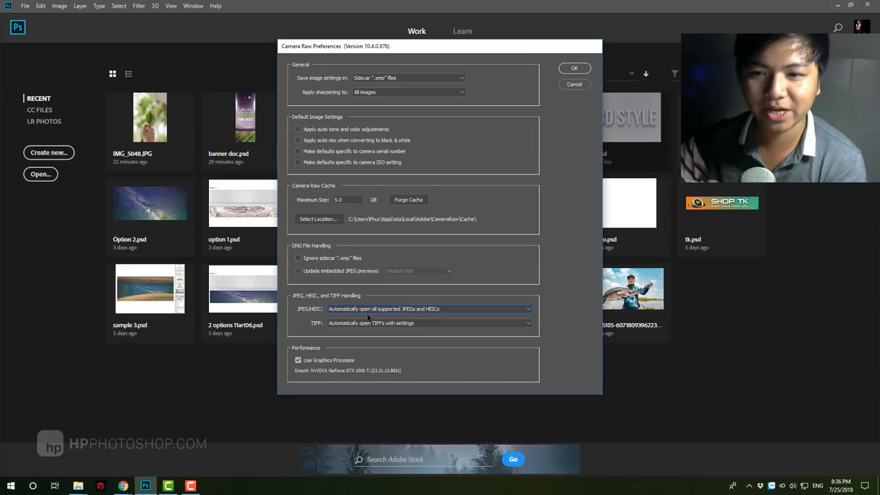
click(574, 69)
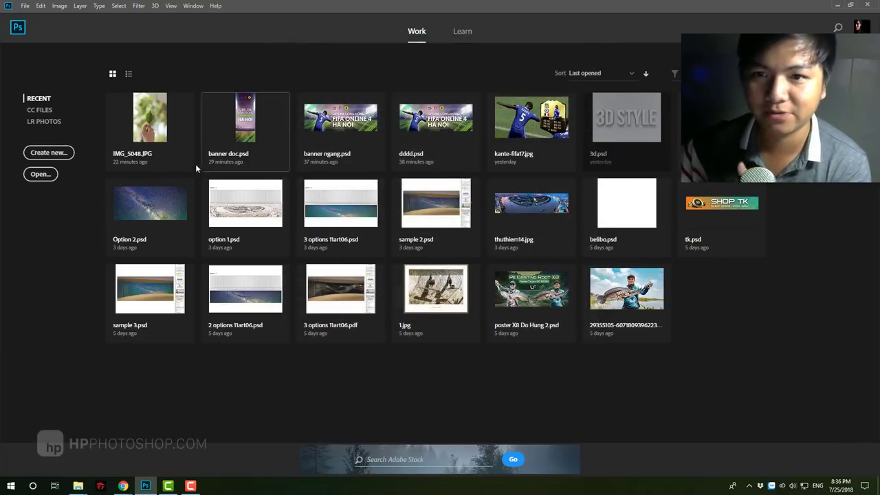
mouse_move(77, 486)
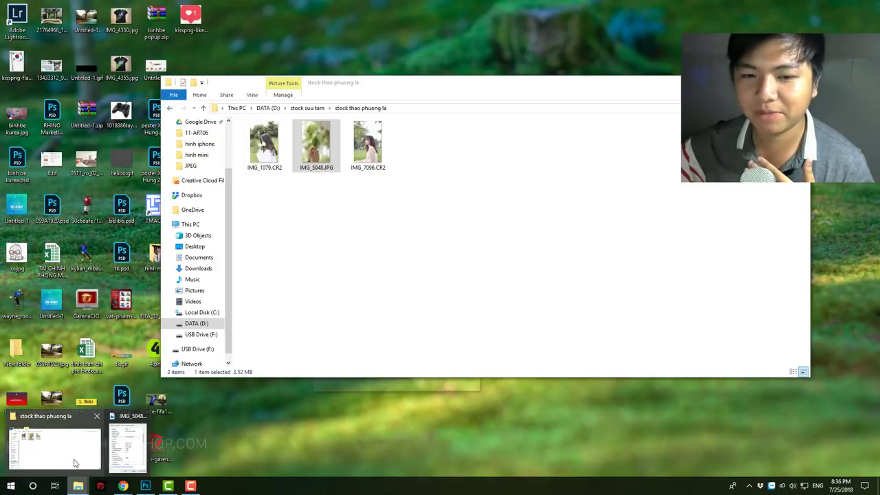
Drag IMG_5048.JPG from the 'stock thao phuong la' folder onto Photoshop
click(73, 461)
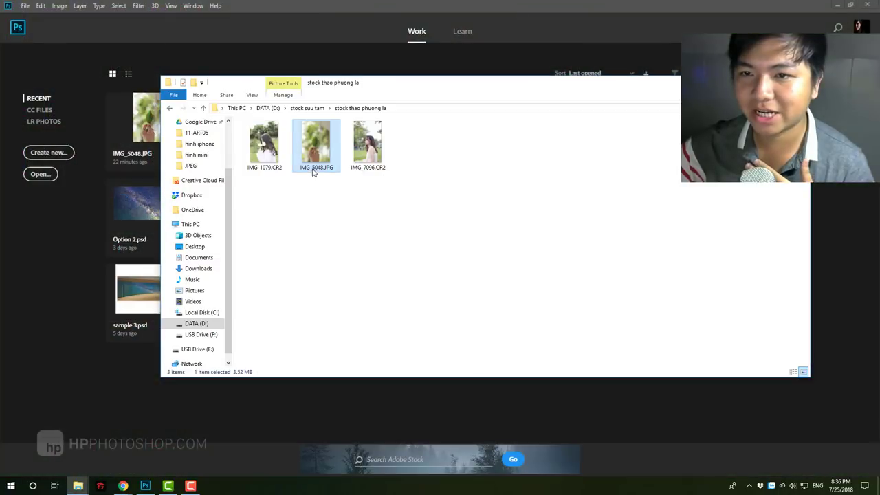
drag(144, 362, 106, 387)
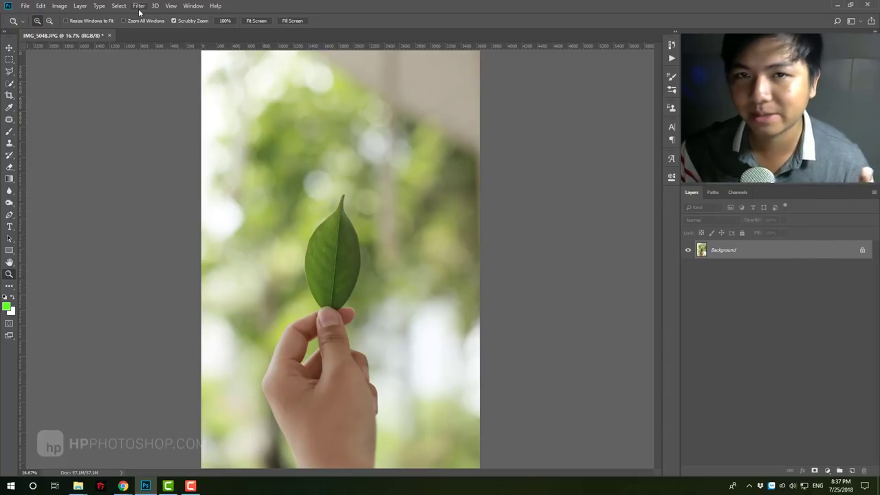
Open the Camera Raw Filter and fit its window on screen
click(139, 7)
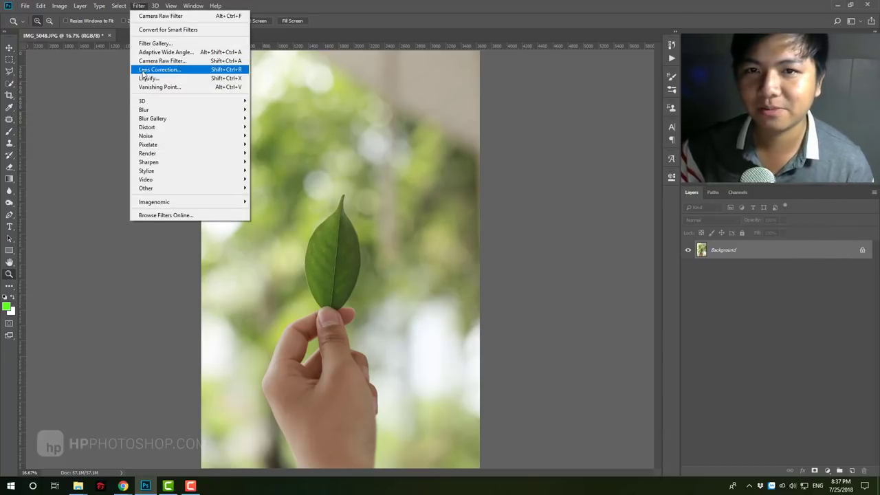
click(178, 62)
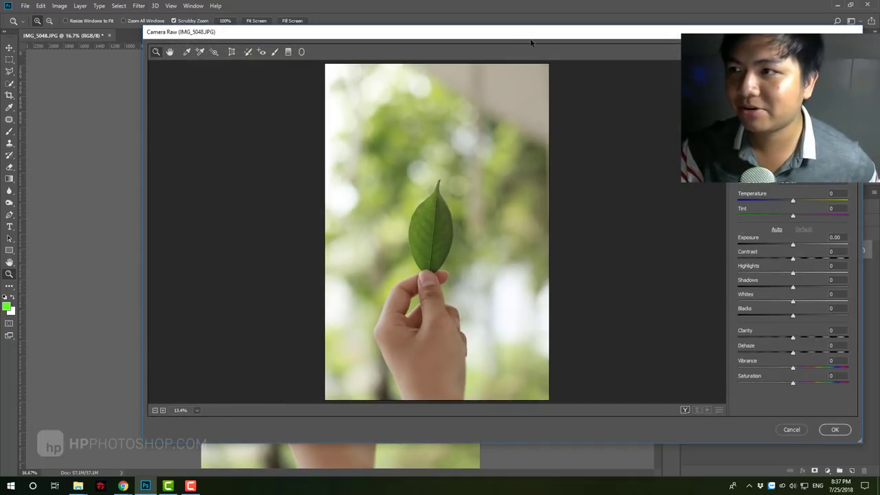
drag(475, 43, 351, 49)
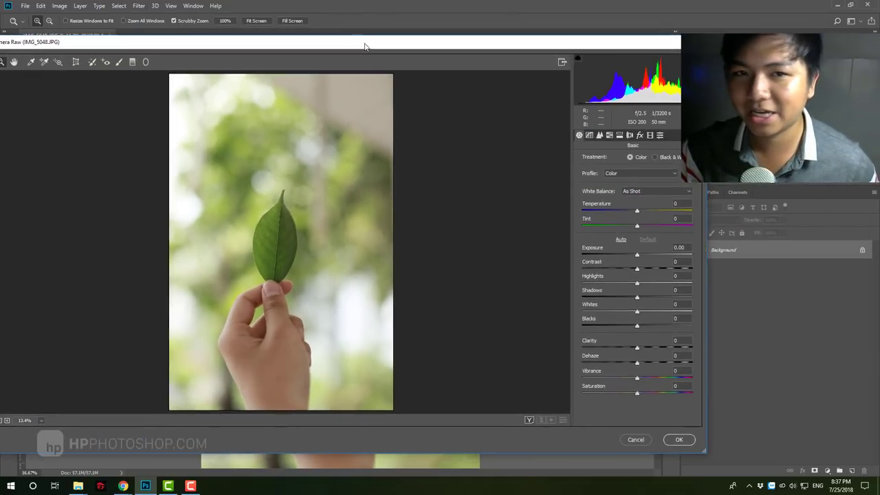
drag(739, 112, 658, 112)
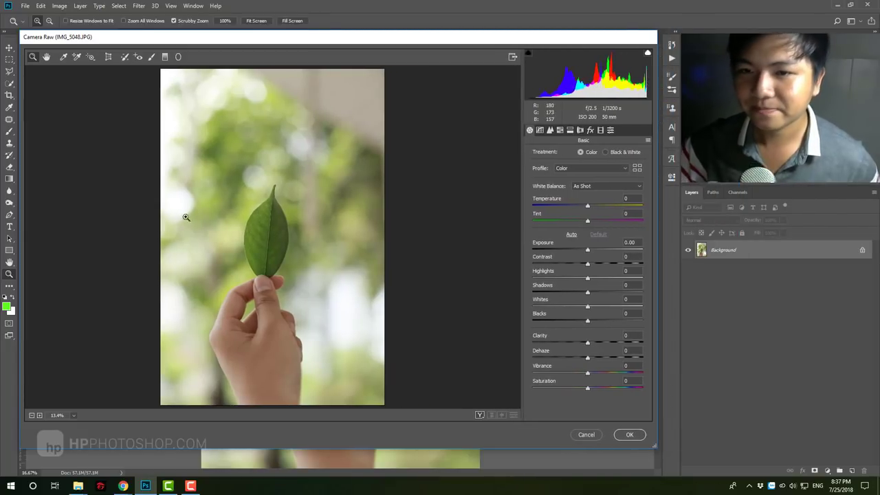
drag(380, 44, 384, 41)
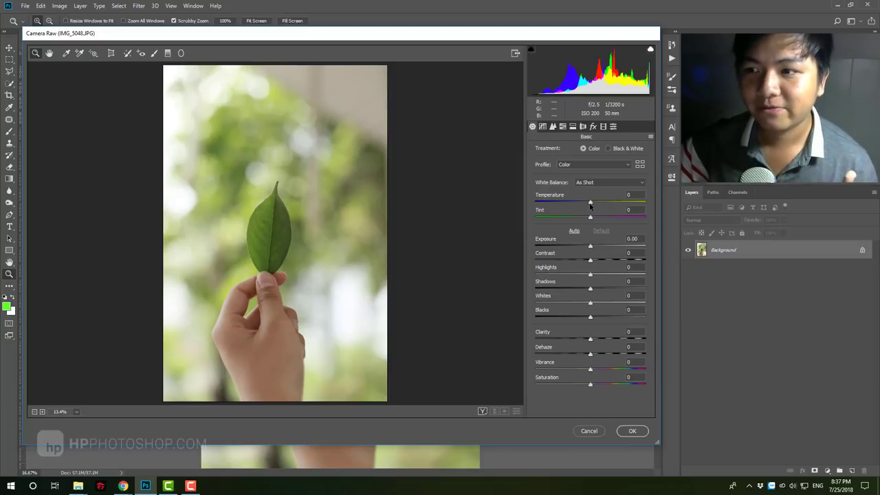
Set Temperature +6, Tint -18, Exposure +0.35 and Contrast -47
key(Up)
key(Up)
key(Up)
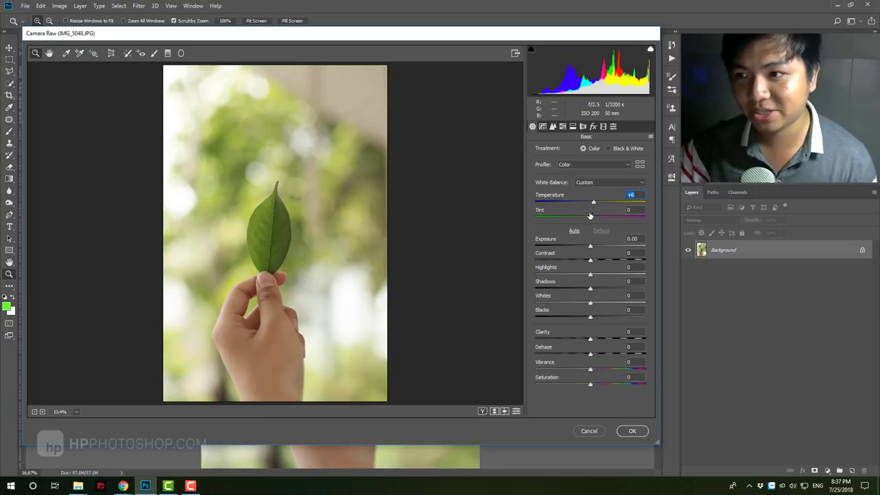
drag(591, 218, 582, 224)
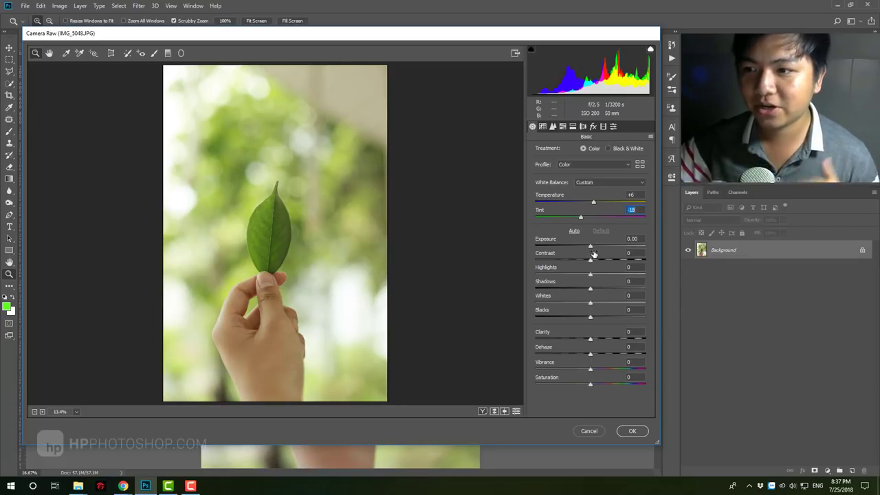
drag(591, 247, 596, 249)
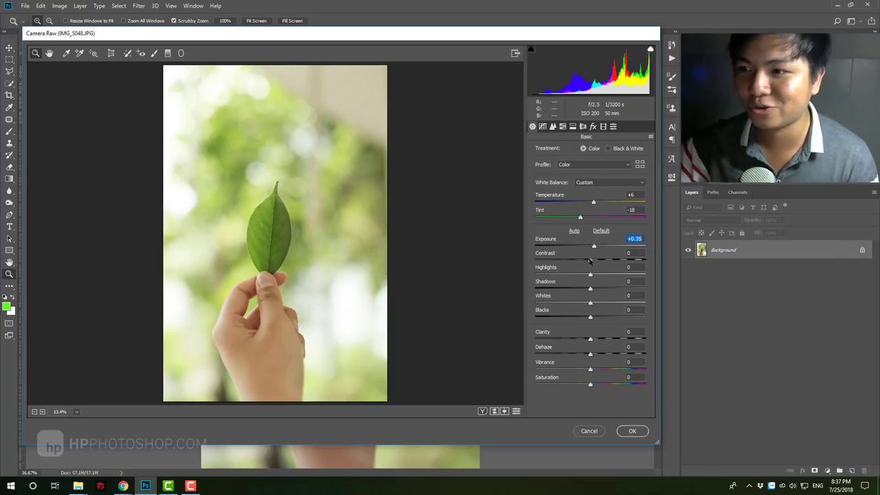
drag(590, 264, 565, 261)
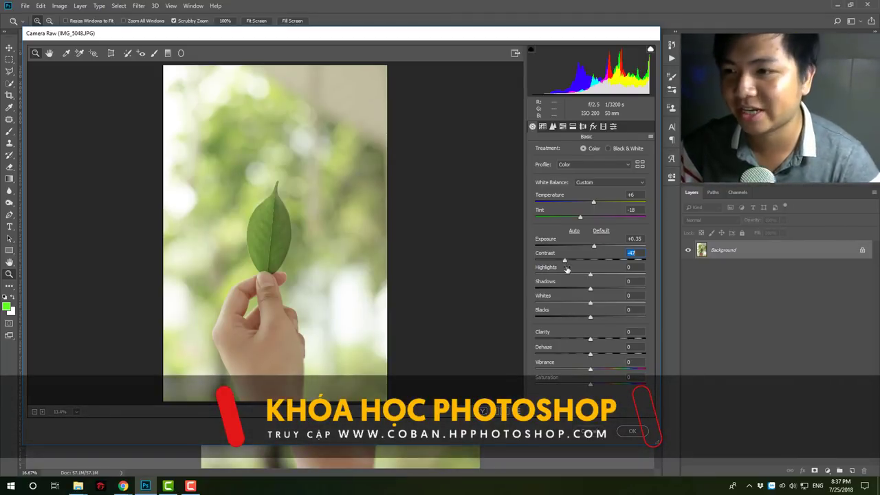
Set Contrast -46, Highlights +26 and Shadows +4 in the Basic panel
drag(565, 260, 605, 280)
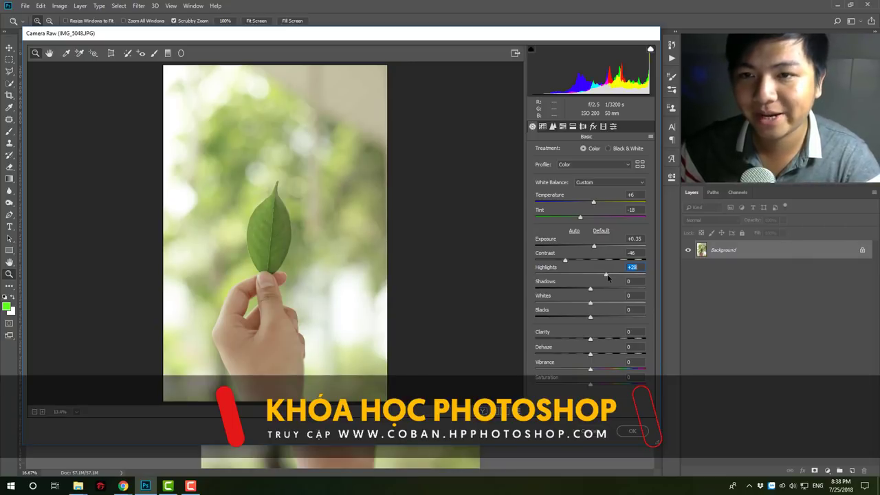
drag(613, 279, 603, 277)
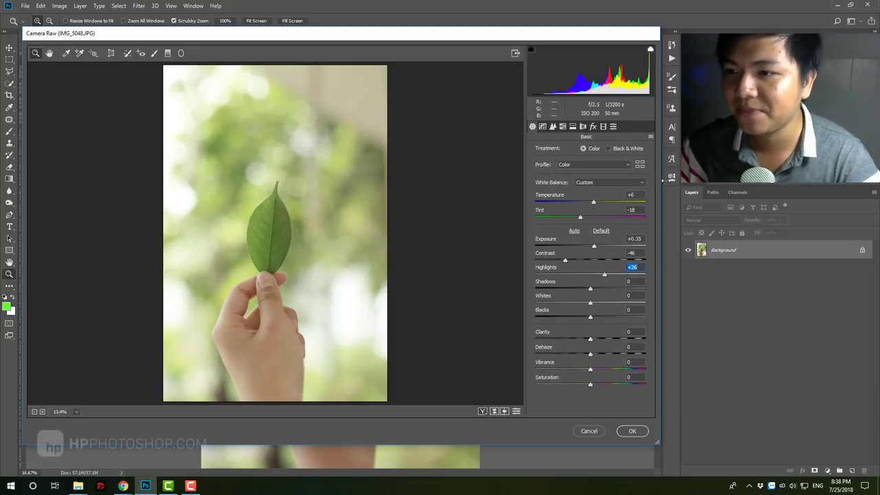
drag(590, 292, 578, 289)
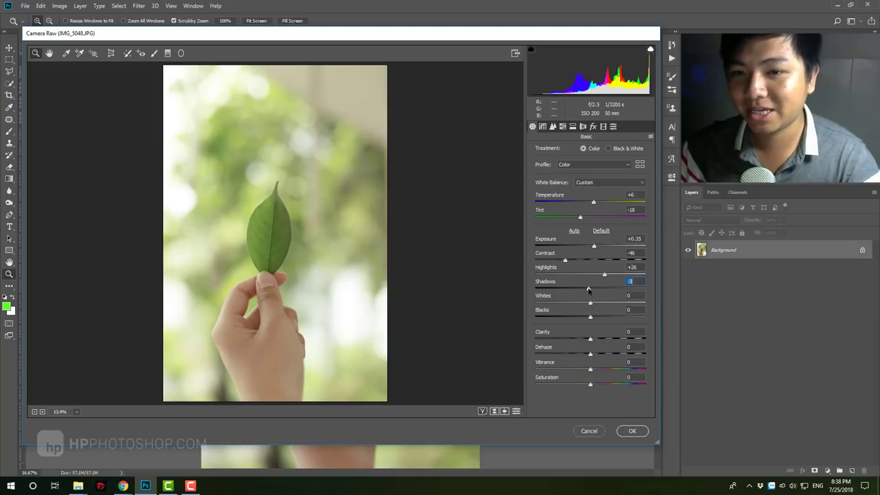
drag(588, 292, 570, 319)
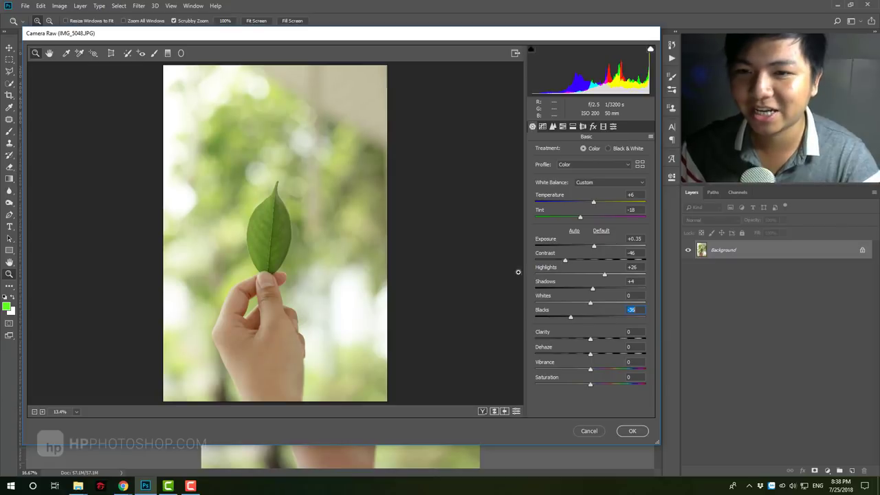
Set Exposure +0.75, Whites -10, Clarity -8 and Vibrance +37
click(593, 246)
drag(594, 246, 598, 249)
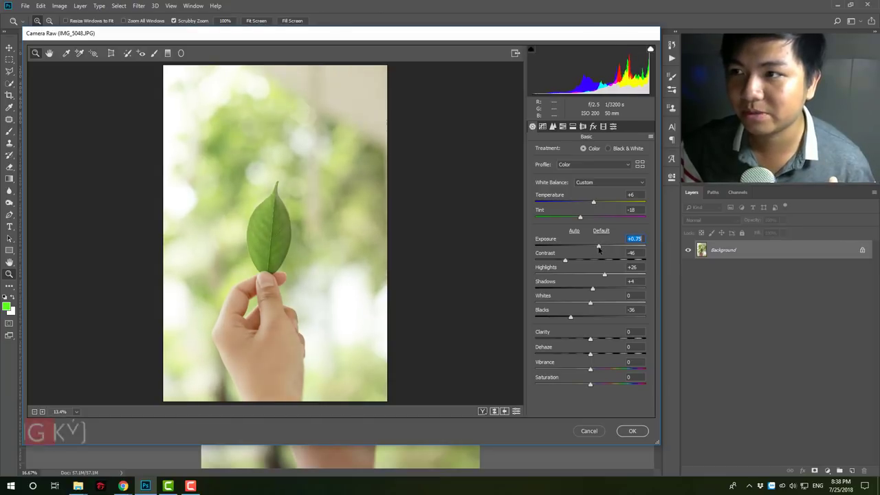
drag(589, 302, 584, 307)
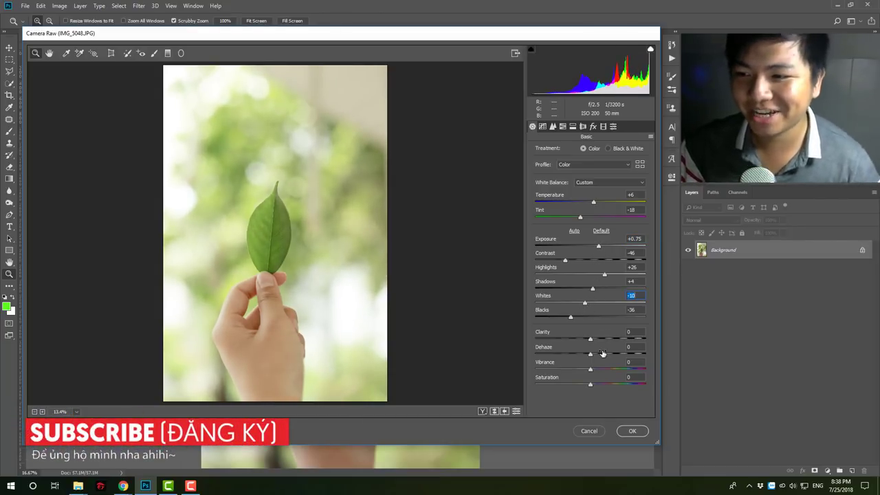
drag(590, 340, 587, 340)
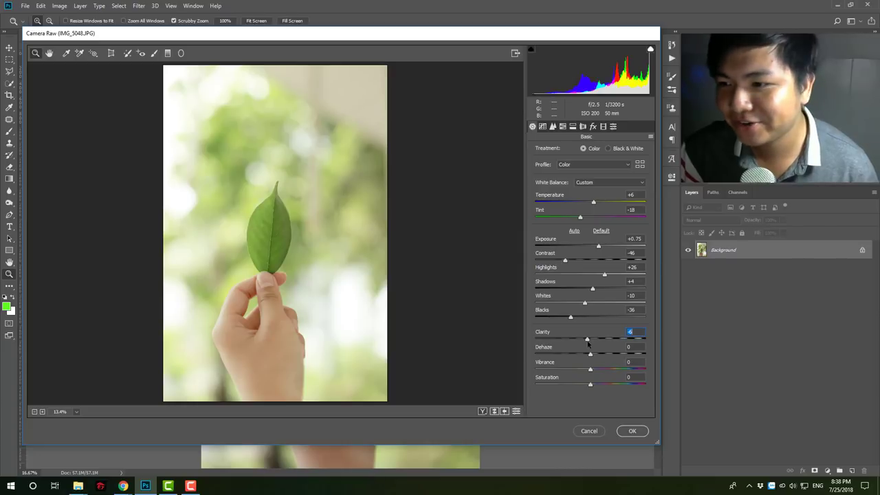
drag(585, 340, 584, 340)
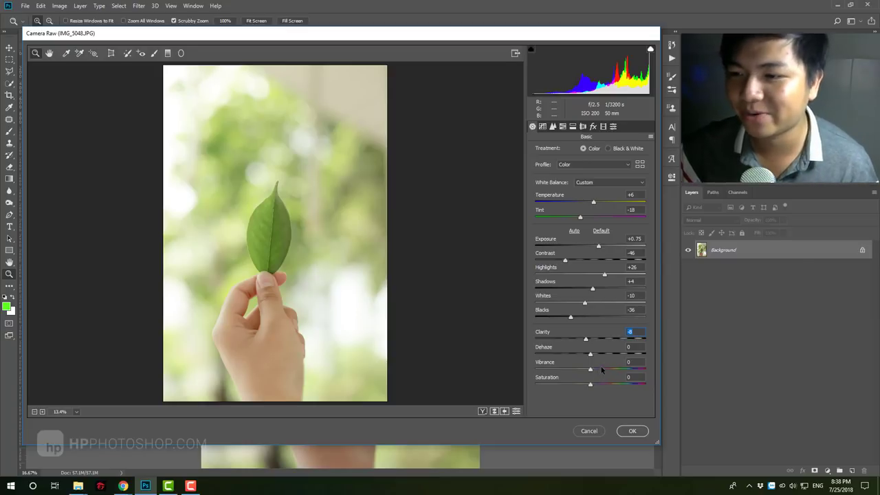
drag(599, 373, 586, 387)
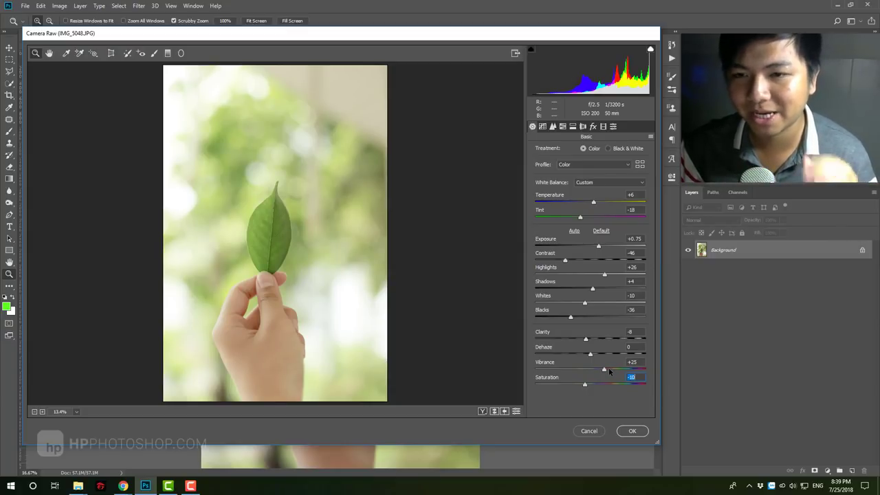
drag(608, 369, 610, 372)
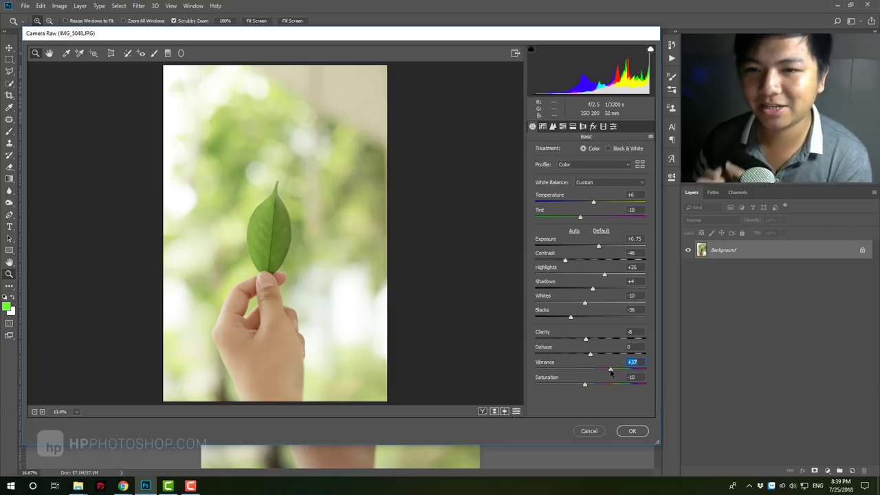
Set HSL Hue Greens +5 and Yellows +38, then apply the Camera Raw edits
click(582, 126)
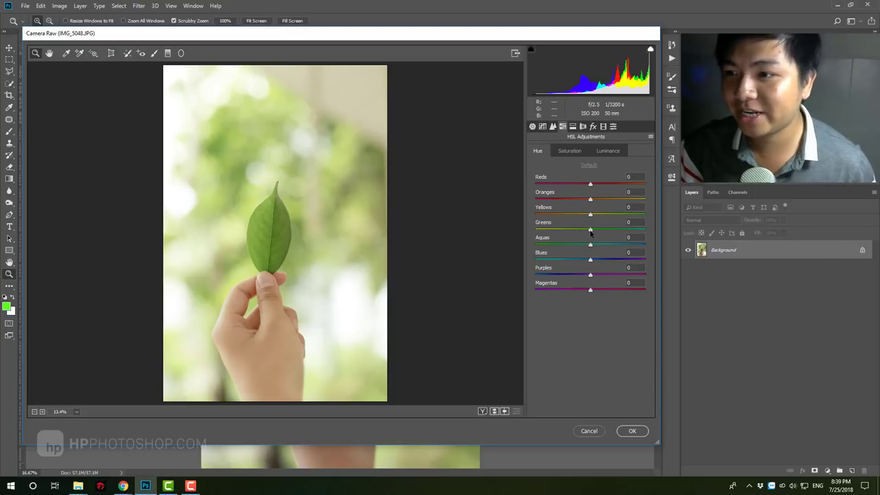
drag(590, 233, 593, 233)
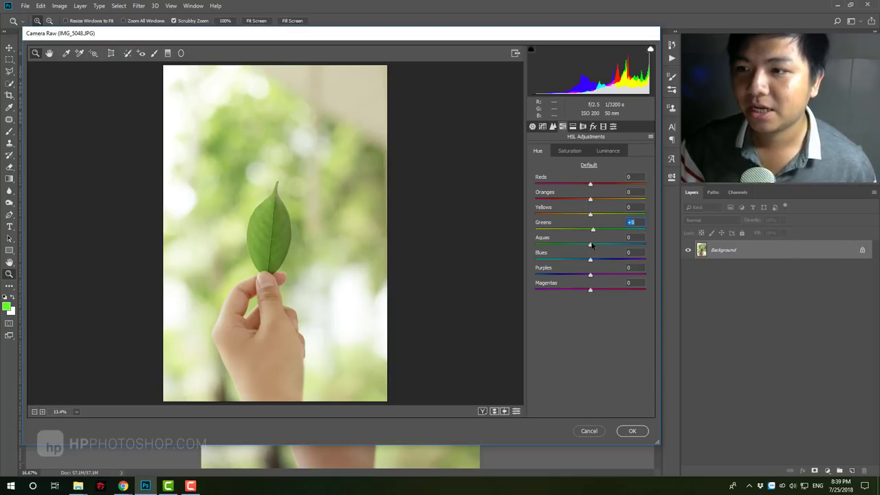
drag(590, 214, 600, 216)
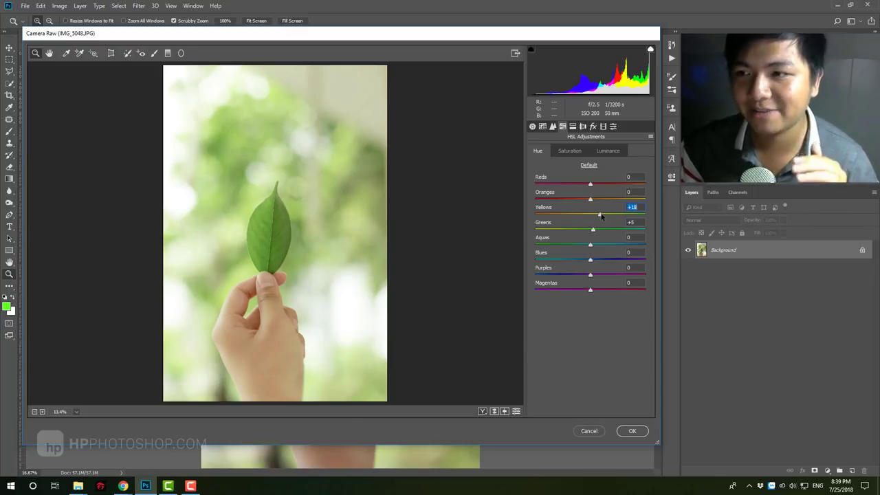
mouse_move(600, 215)
mouse_down()
mouse_move(623, 217)
mouse_move(612, 220)
mouse_up()
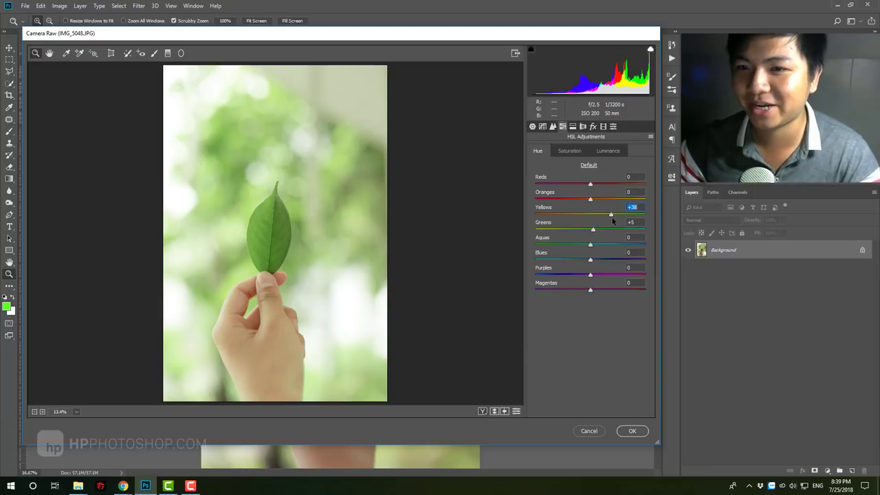
click(632, 431)
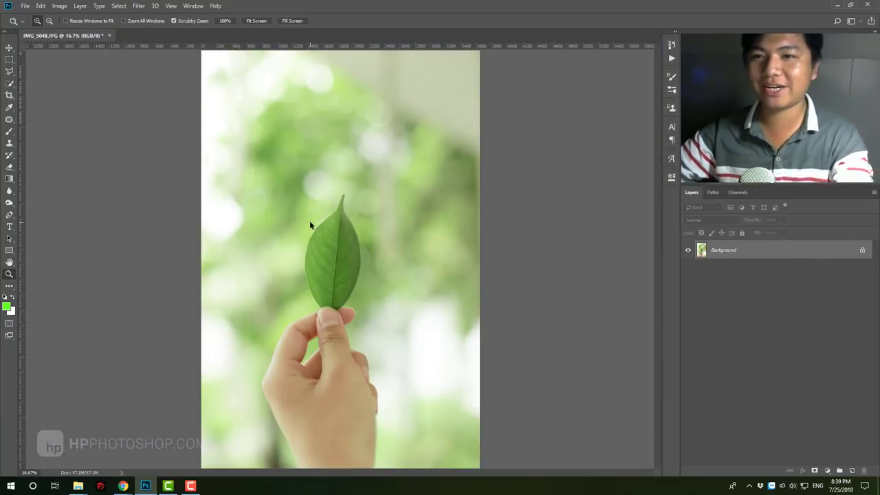
Add a Brightness/Contrast layer at Brightness 5, Contrast 16, and compare before and after
scroll(309, 221, down, 2)
scroll(326, 259, up, 1)
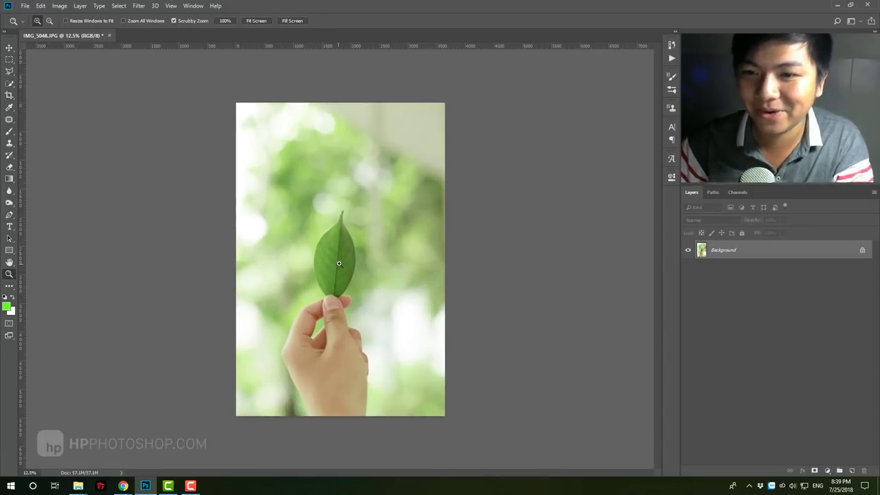
mouse_move(339, 263)
mouse_down()
mouse_move(385, 255)
mouse_move(343, 273)
mouse_up()
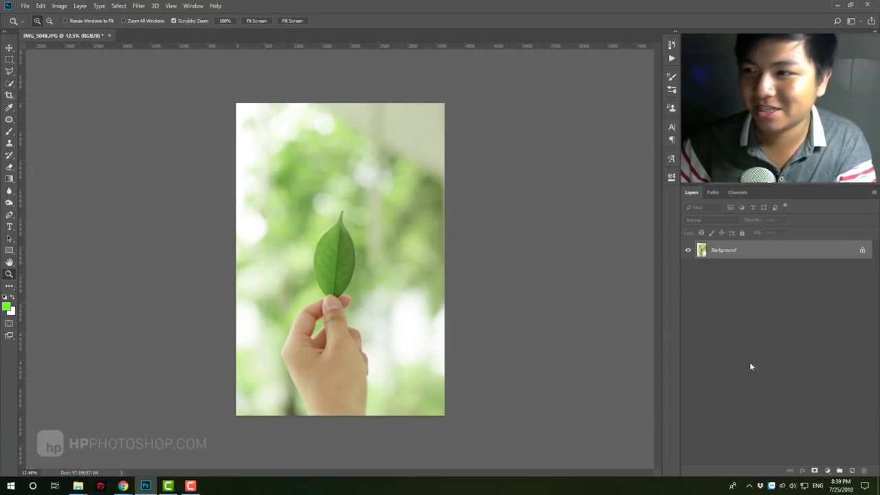
click(827, 471)
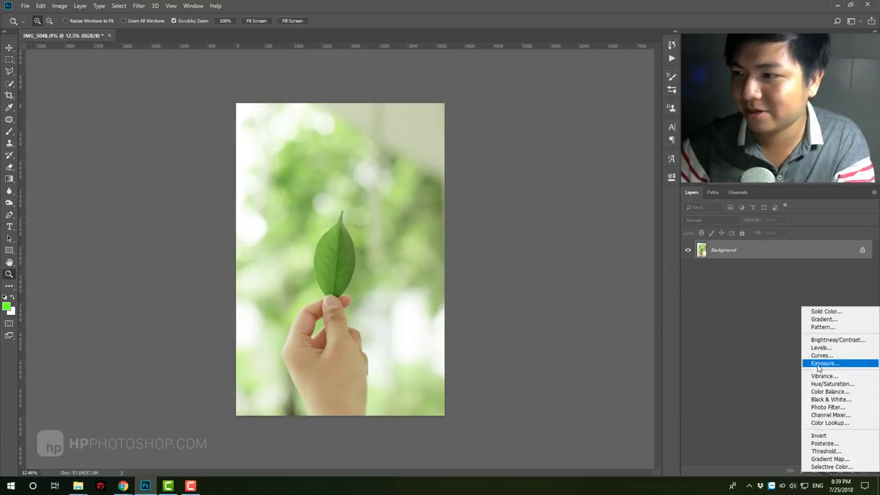
click(828, 340)
mouse_move(564, 244)
mouse_down()
mouse_move(583, 246)
mouse_move(566, 229)
mouse_up()
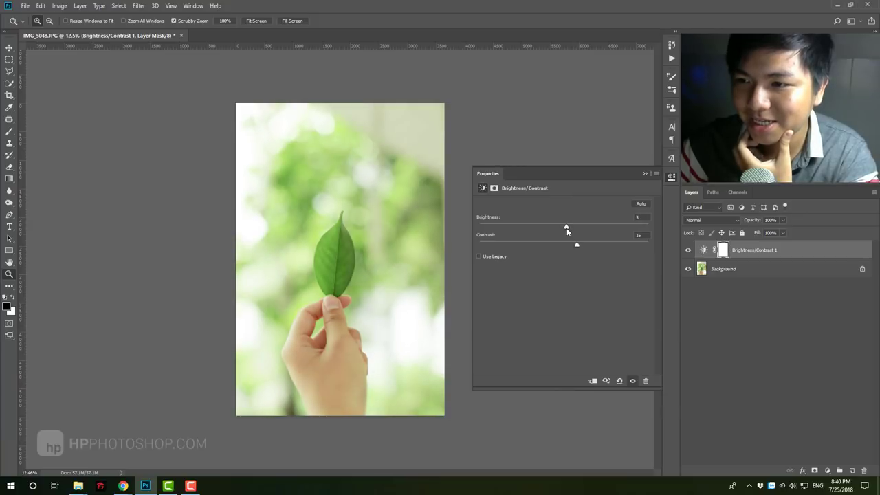
click(649, 165)
click(688, 250)
click(688, 250)
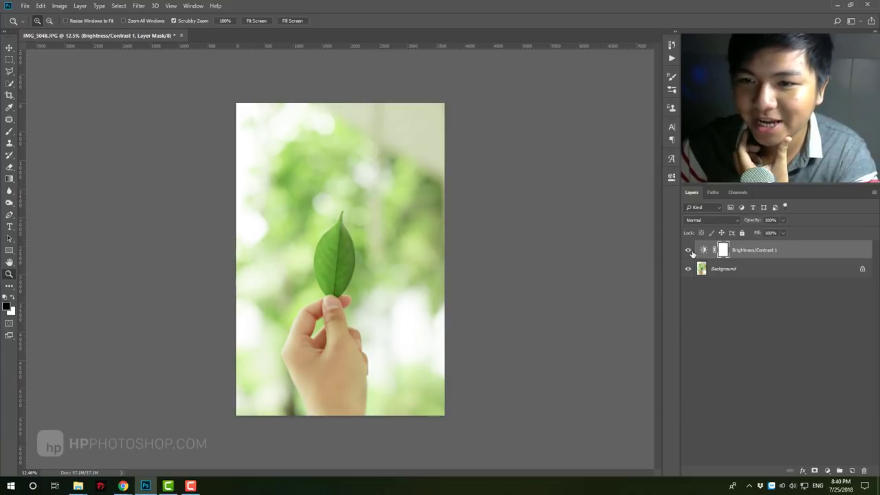
click(827, 471)
Add a Selective Color layer and reduce black, yellow and magenta in Greens while adding cyan
click(830, 465)
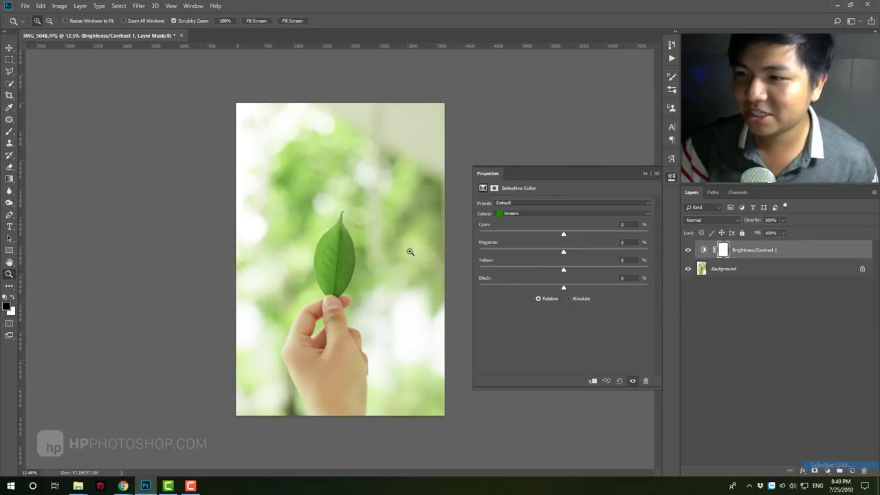
click(529, 214)
click(531, 221)
click(534, 212)
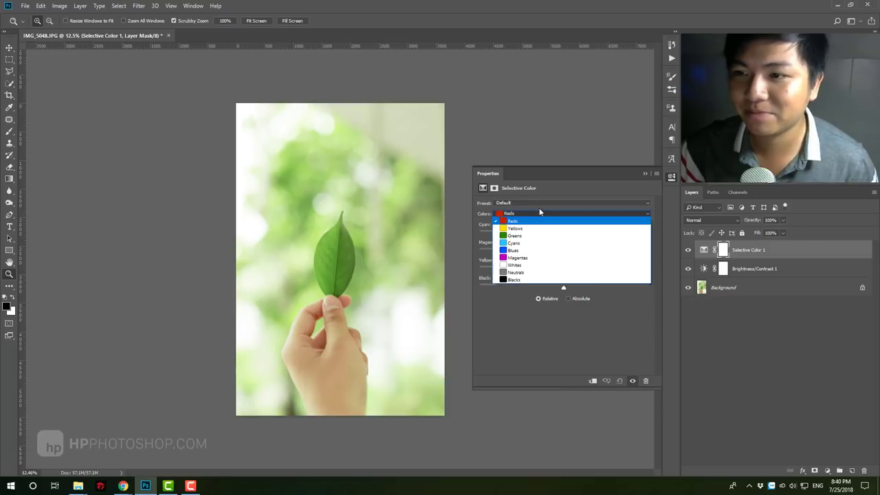
click(538, 235)
mouse_move(564, 288)
mouse_down()
mouse_move(521, 286)
mouse_move(548, 289)
mouse_up()
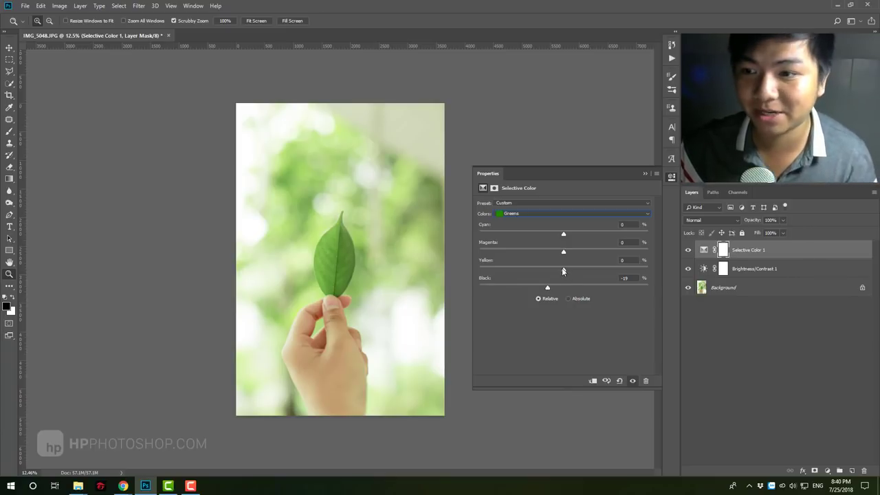
drag(562, 269, 547, 271)
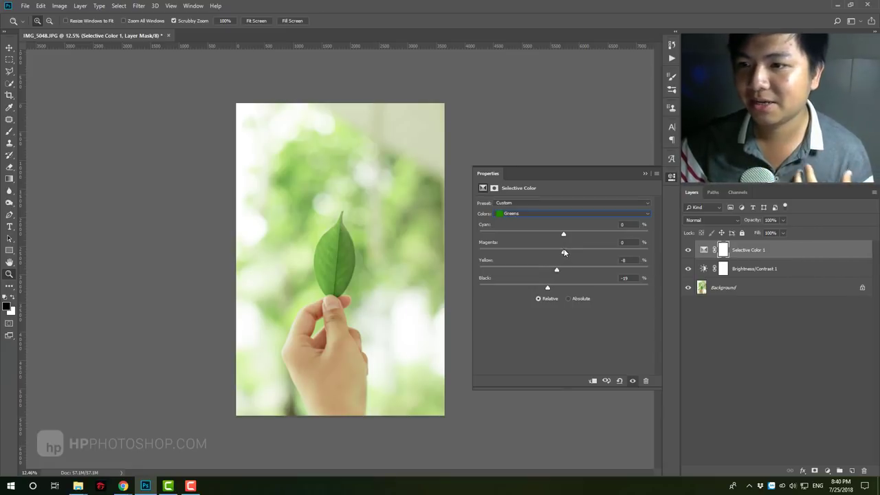
drag(563, 252, 537, 254)
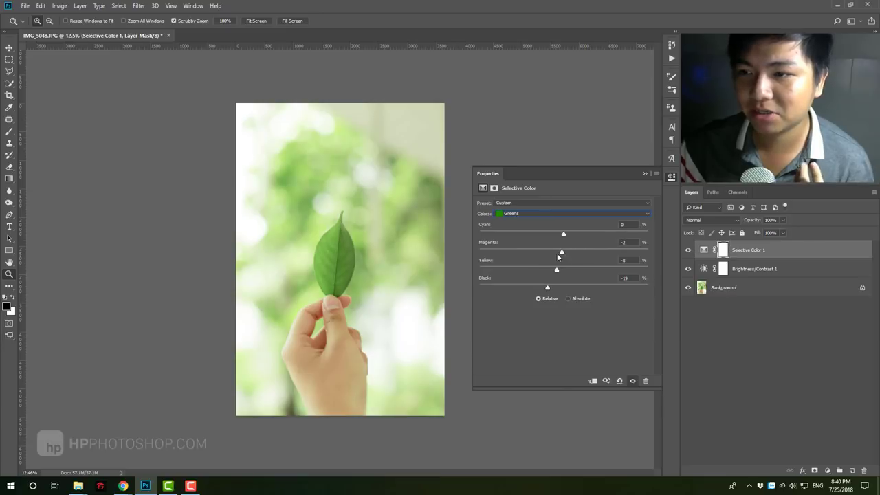
drag(563, 234, 581, 235)
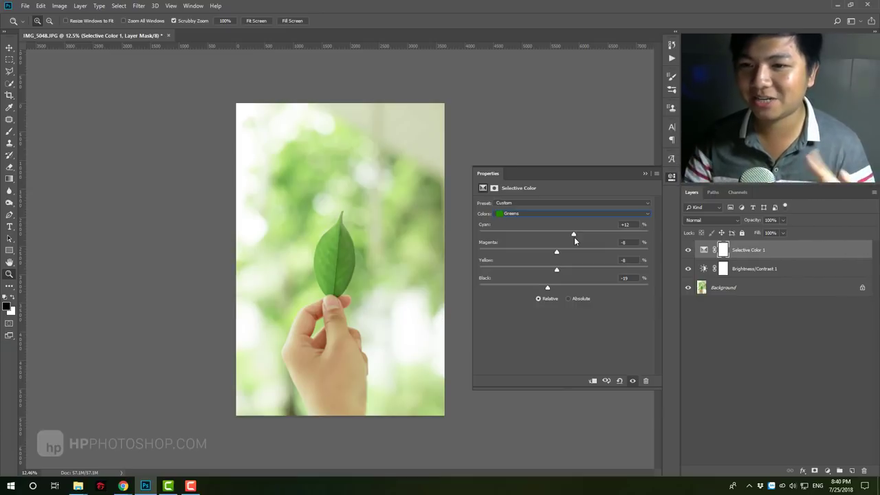
Set the Yellows range to Yellow -28 and Black -20, then compare the result
click(532, 214)
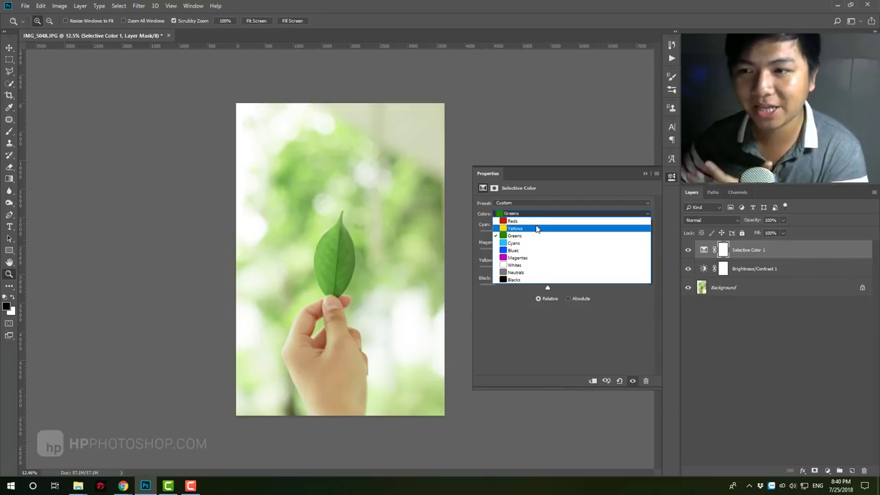
click(536, 229)
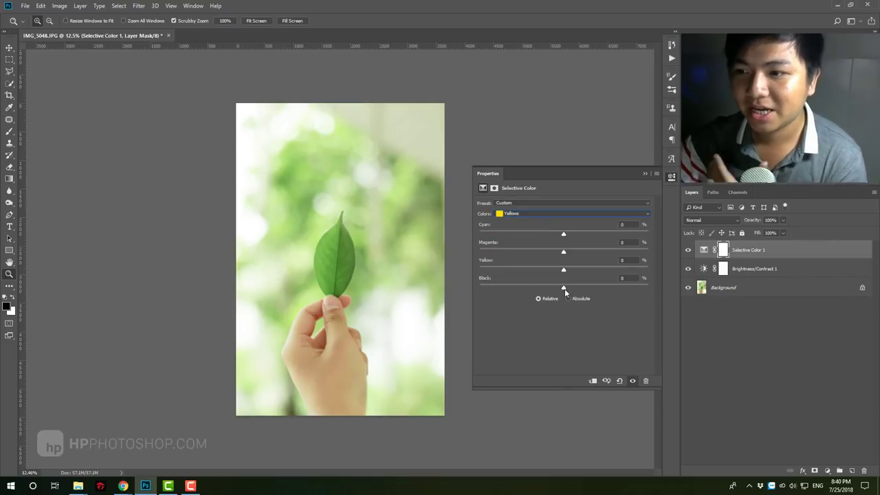
mouse_move(564, 287)
mouse_down()
mouse_move(532, 289)
mouse_move(538, 270)
mouse_up()
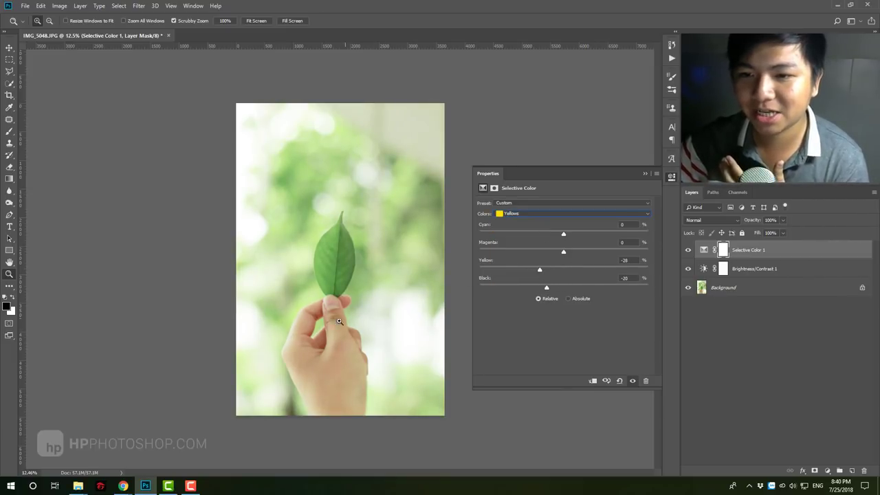
click(632, 382)
click(633, 381)
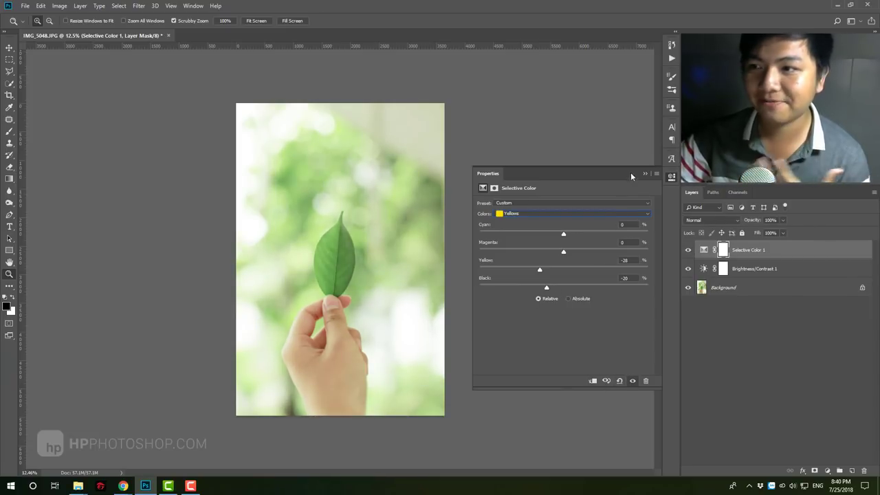
click(645, 173)
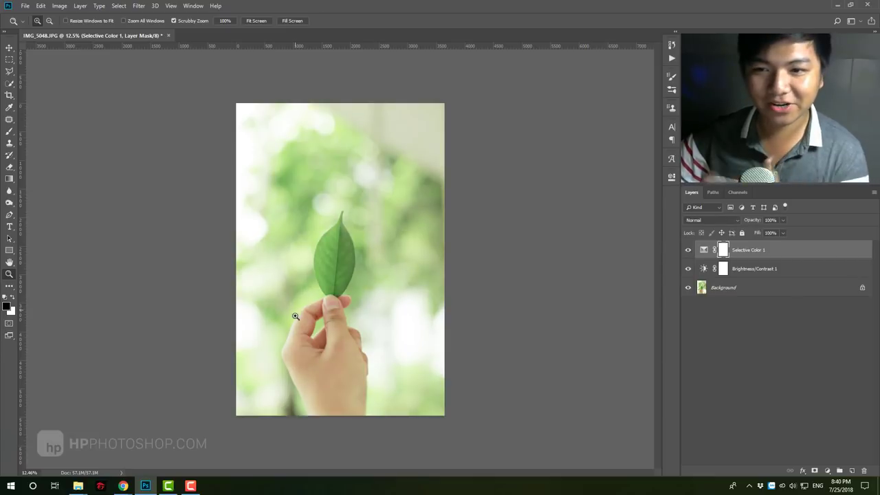
Copy the red heart-and-1 like icon image from Google Images in Chrome
key(ctrl+minus)
key(ctrl+plus)
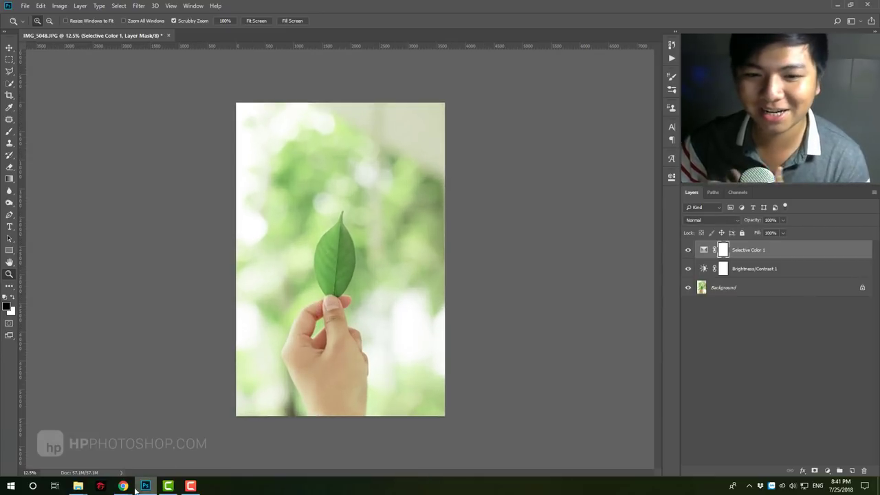
mouse_move(122, 486)
click(86, 453)
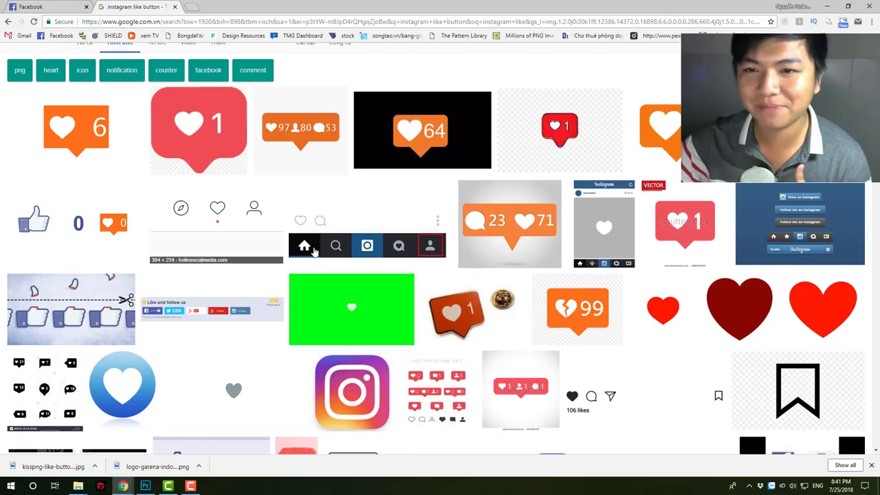
click(209, 146)
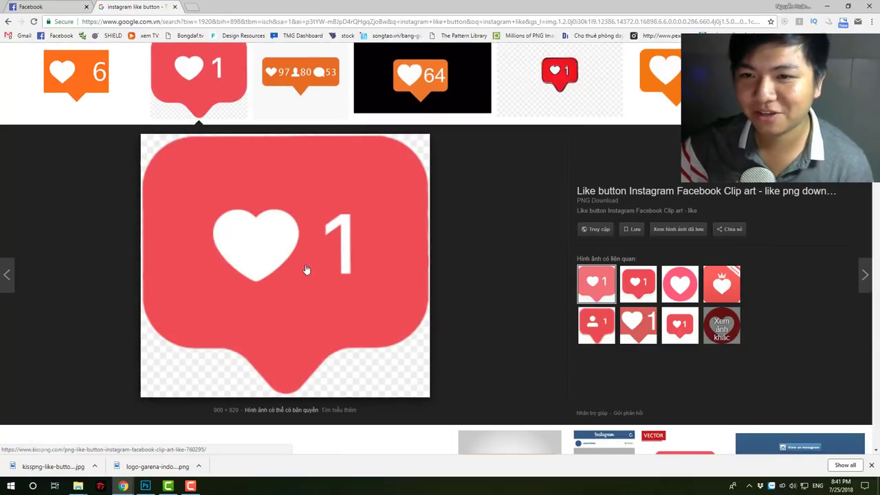
click(602, 289)
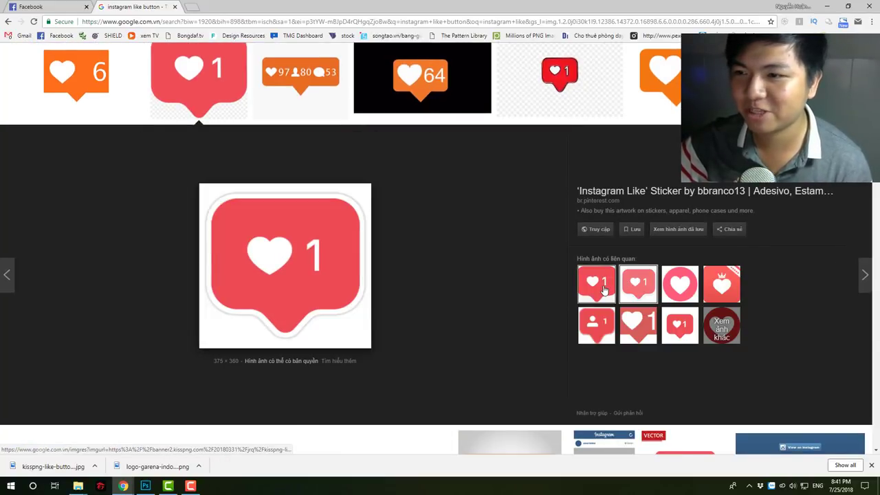
click(603, 290)
right_click(279, 245)
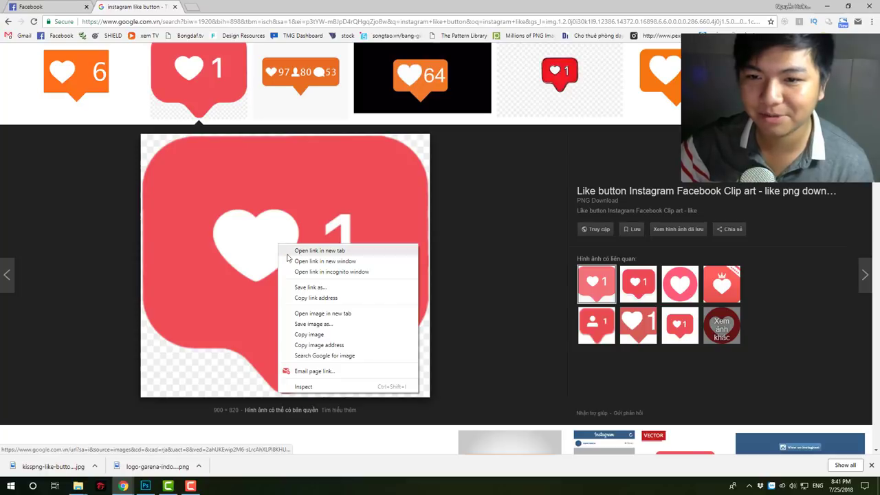
click(319, 334)
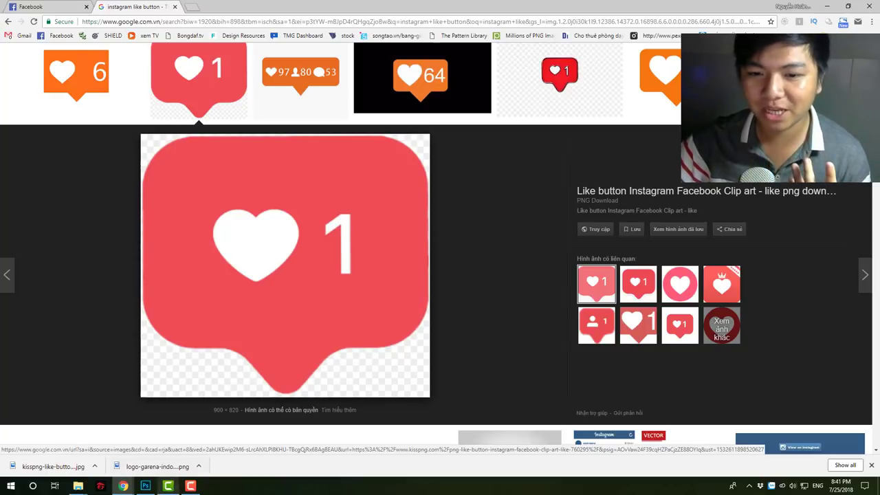
Paste the icon into the leaf photo, isolate it on Layer 2, and delete the white-box layer
click(145, 485)
key(ctrl+v)
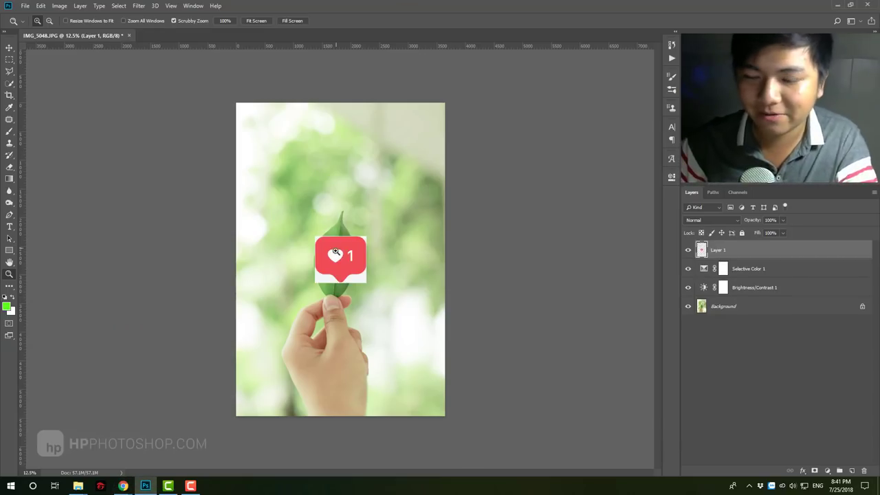
key(w)
click(335, 254)
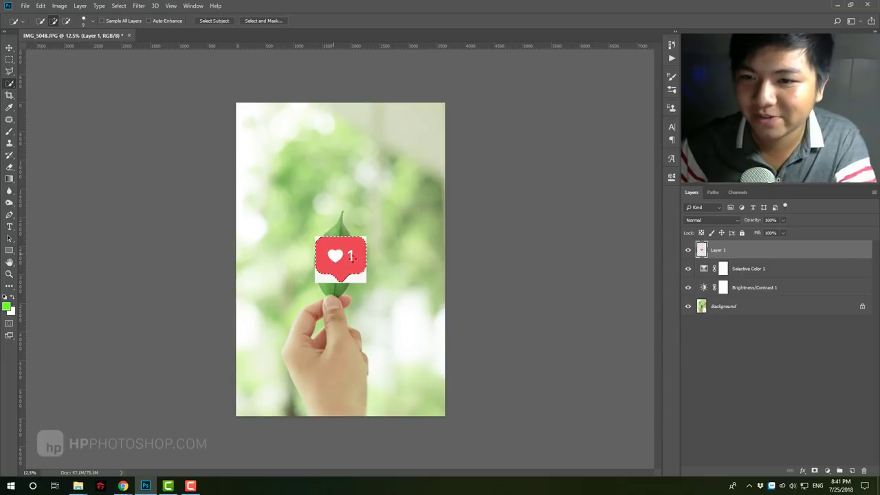
key(ctrl+j)
click(718, 268)
key(Delete)
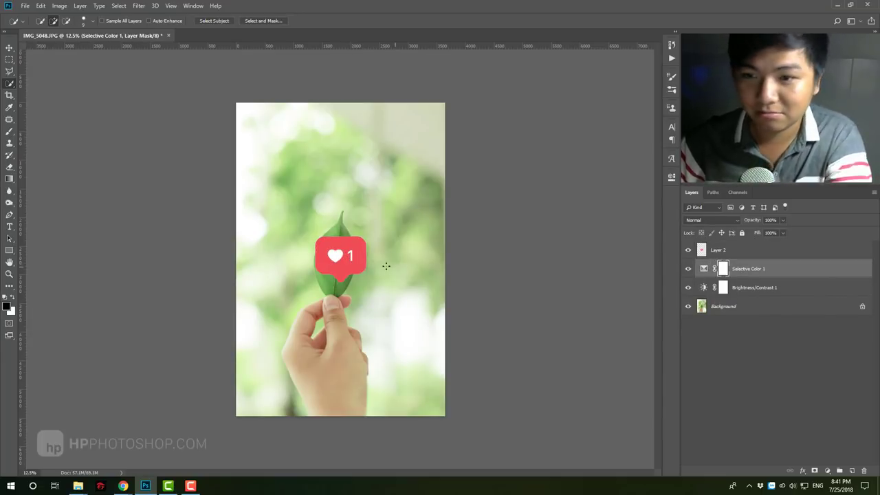
Replace 'like' with 'comment' to search images for 'instagram comment button', then return to Photoshop
click(123, 485)
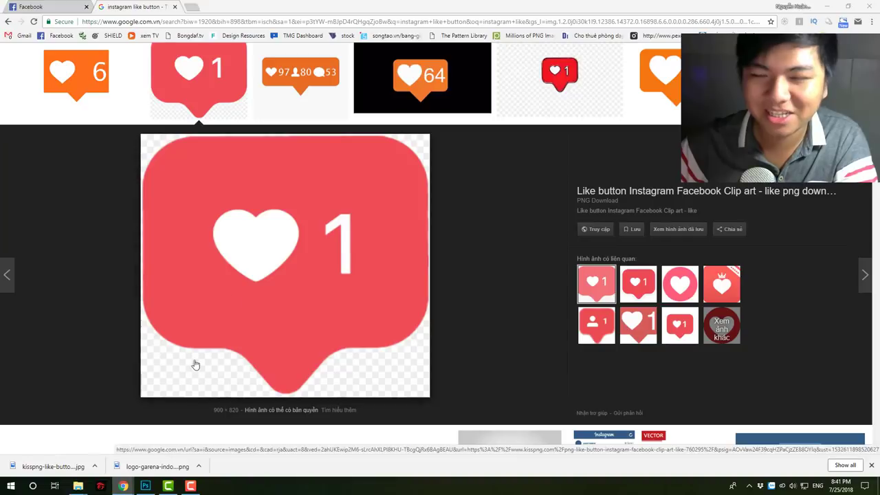
scroll(254, 113, up, 3)
drag(144, 62, 122, 63)
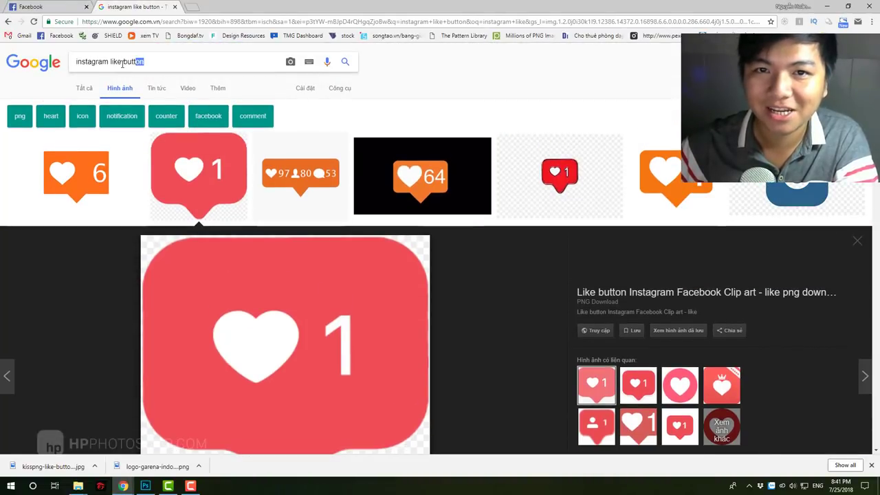
key(BackSpace)
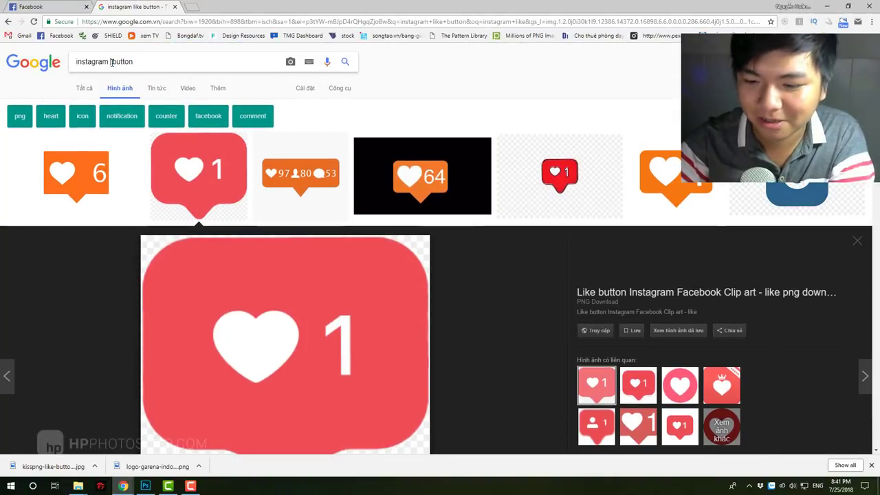
text(comment)
key(Return)
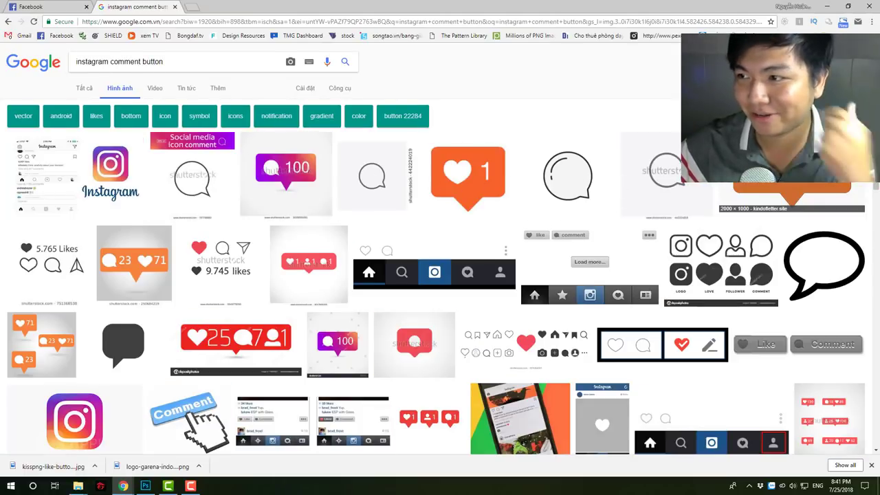
click(189, 485)
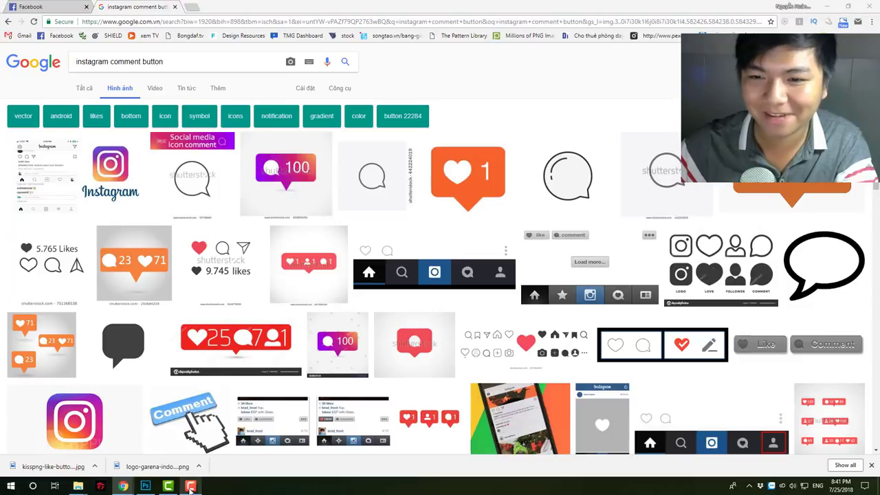
click(145, 486)
Move the Layer 2 heart icon up above the leaf tip and scale it to about 66%
click(497, 254)
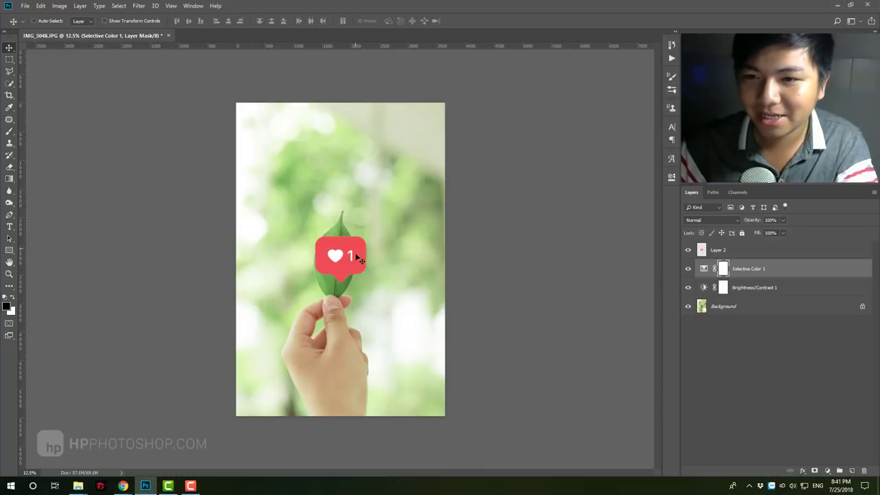
click(738, 256)
drag(357, 256, 354, 156)
key(ctrl+t)
key(Return)
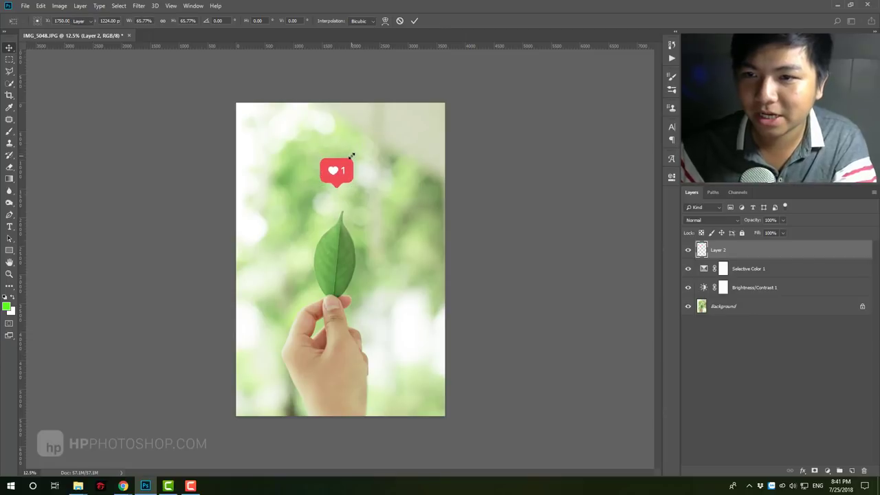
Select all, deselect, and zoom out to view the whole photo
key(ctrl+a)
key(ctrl+d)
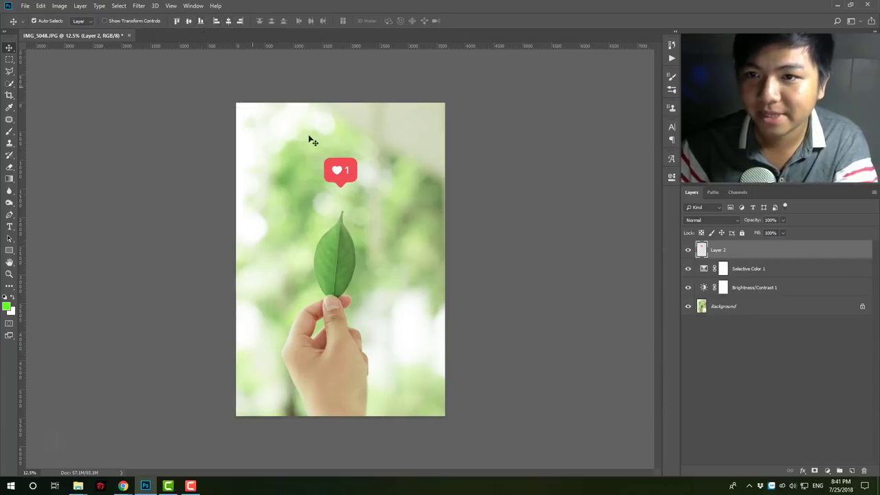
key(z)
alt+click(367, 227)
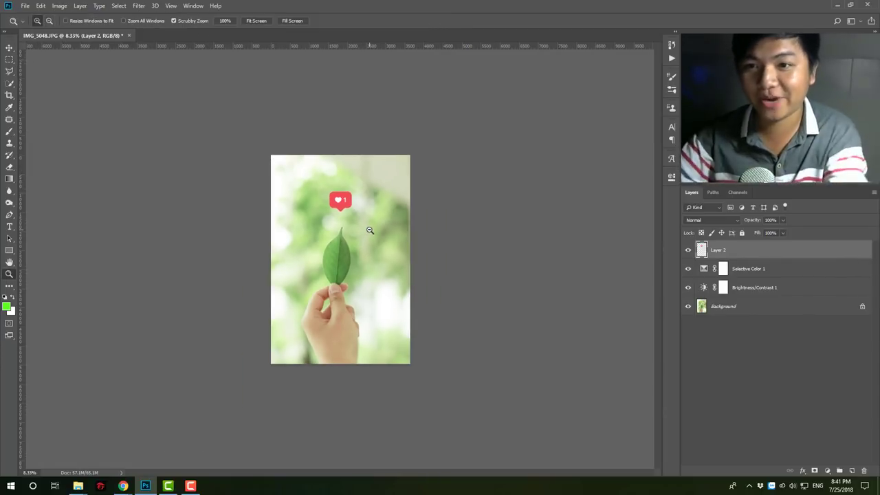